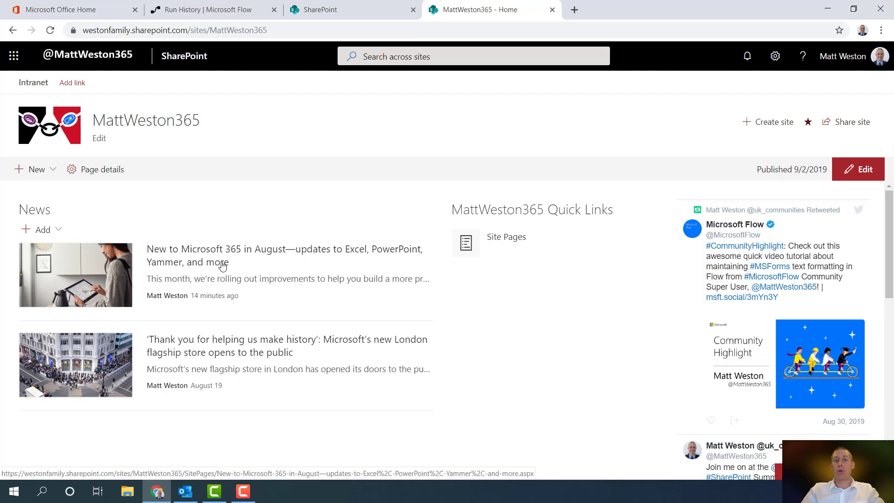
Open the August Microsoft 365 updates news article and scroll through its body and back
click(233, 265)
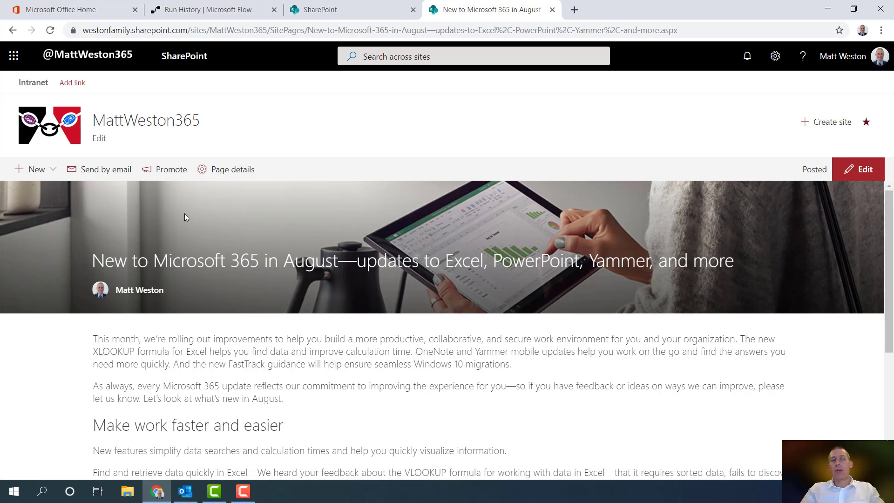
scroll(303, 291, down, 3)
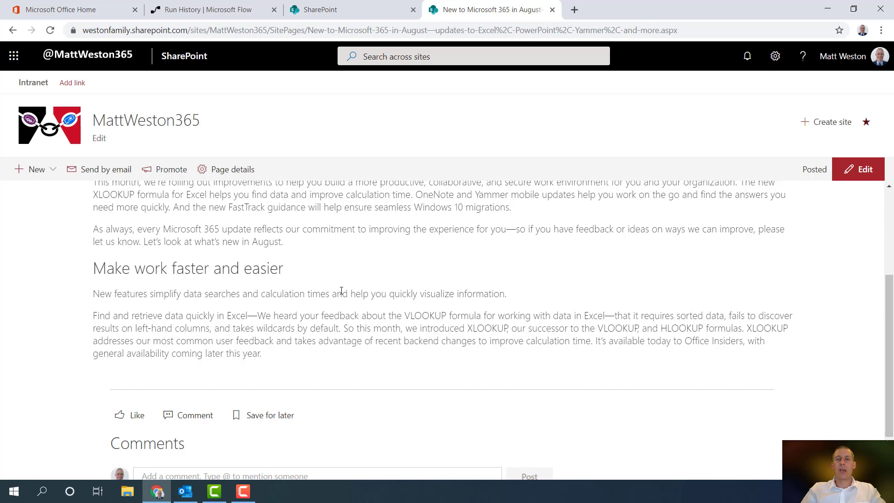
scroll(342, 290, up, 3)
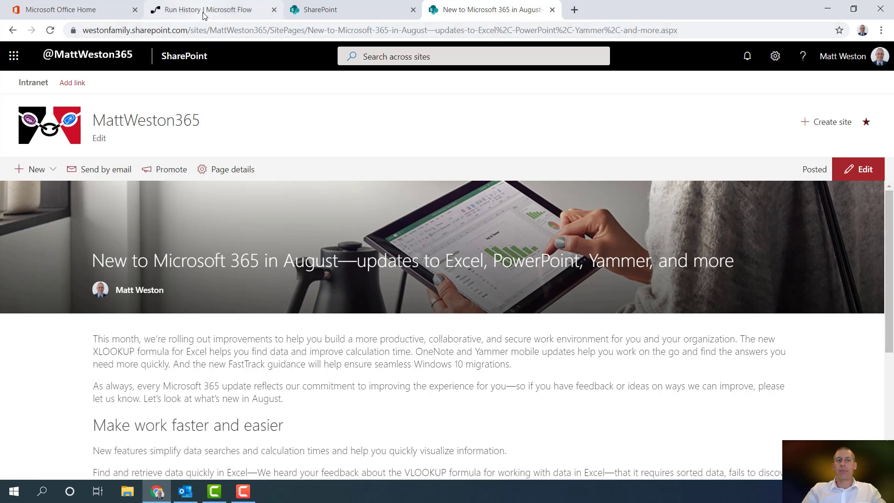
Open the latest Announcement Alert run from 01/09/2019 20:23:39 in the run history
click(239, 14)
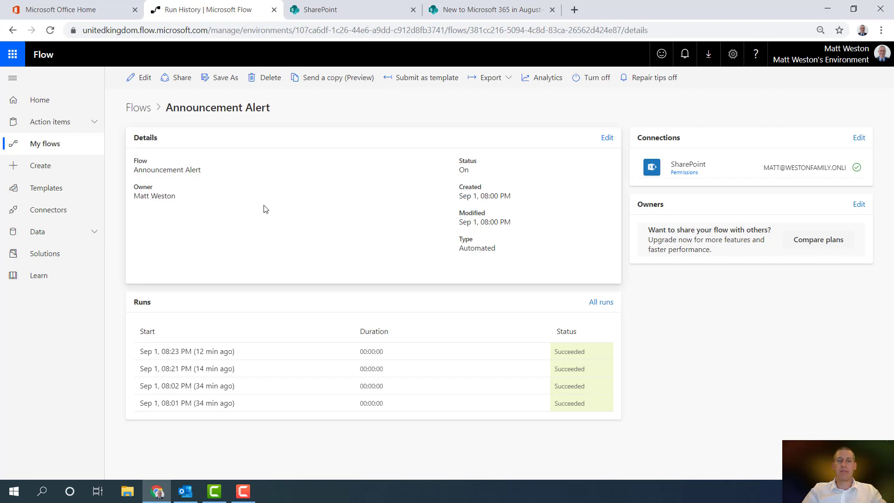
click(156, 357)
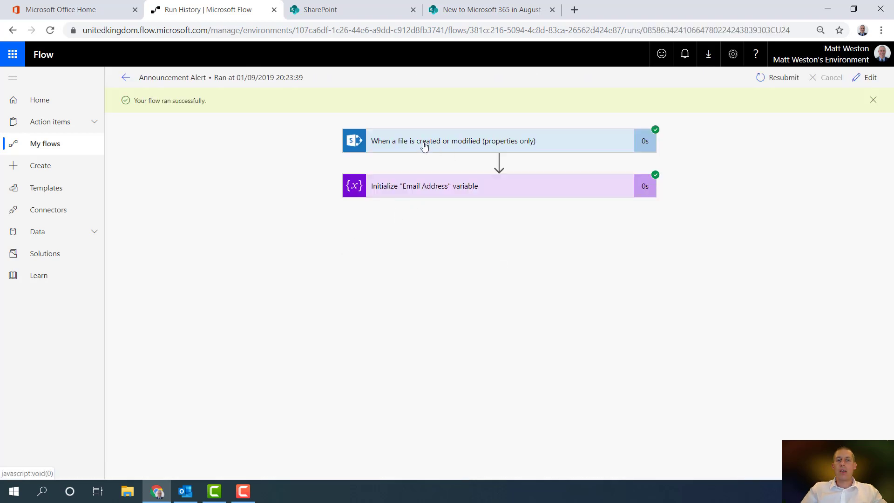
Expand the trigger's run outputs down to Promoted State 2 and First Published Date
click(526, 150)
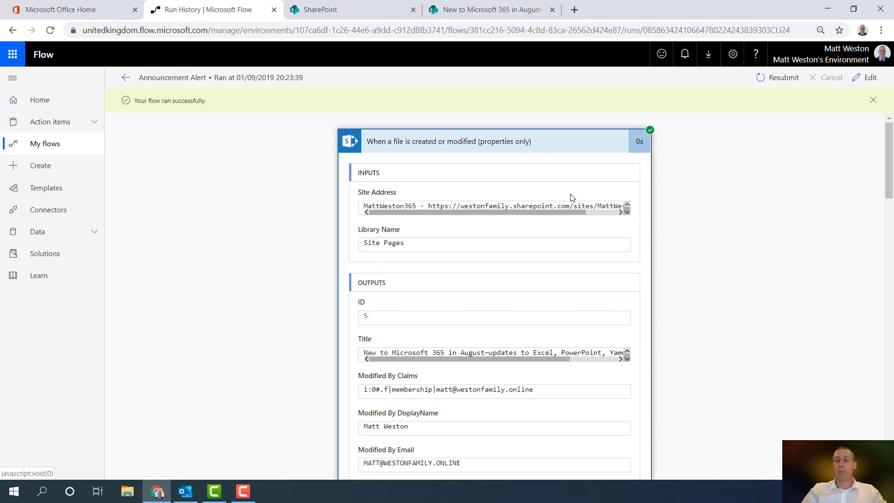
scroll(665, 224, down, 3)
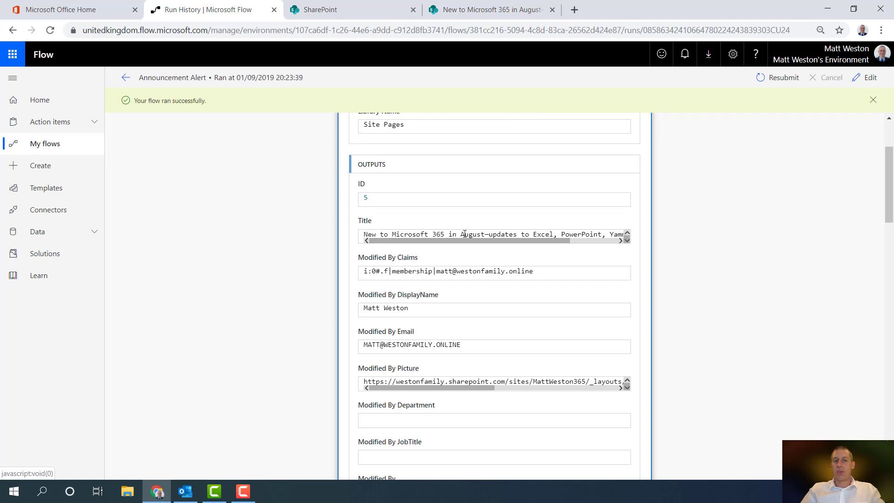
drag(545, 240, 416, 244)
scroll(494, 262, down, 2)
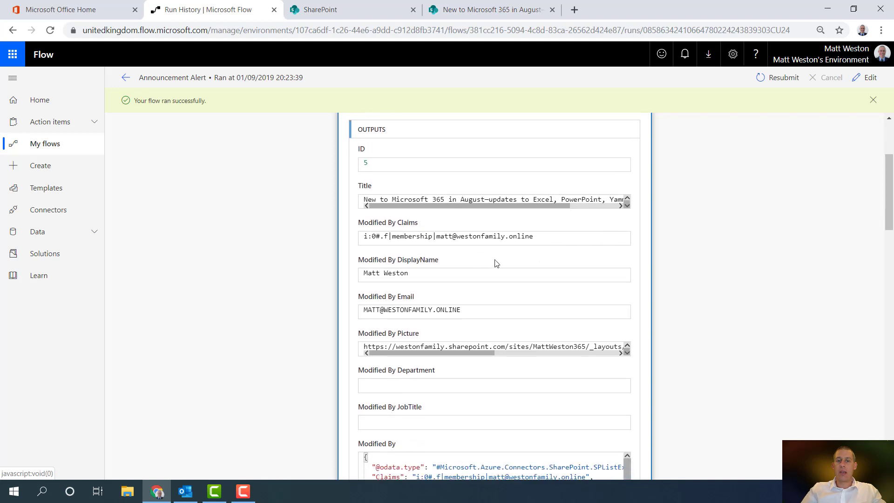
scroll(494, 263, down, 4)
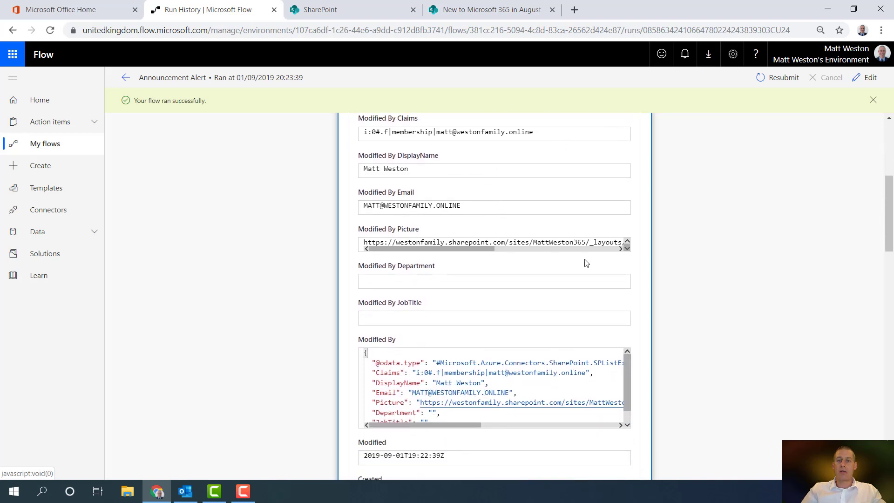
scroll(671, 282, down, 4)
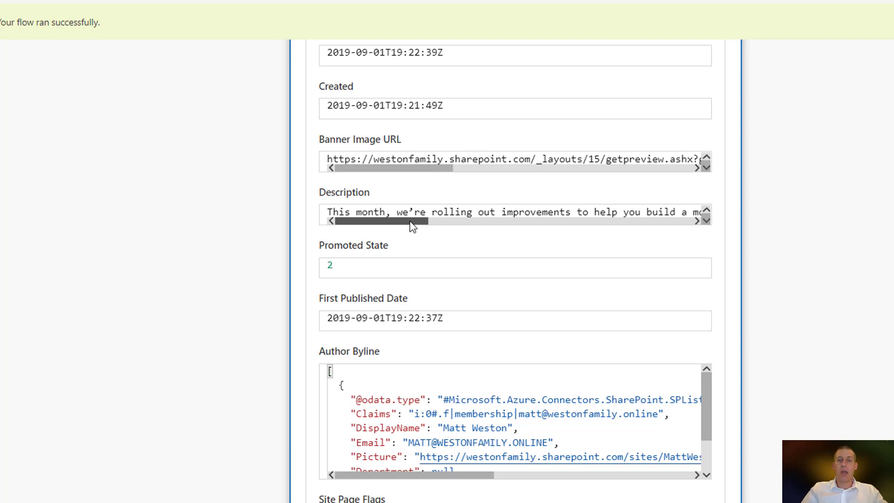
Scroll the trigger outputs past Description to First Published Date 2019-09-01T19:22:37Z
drag(410, 221, 710, 233)
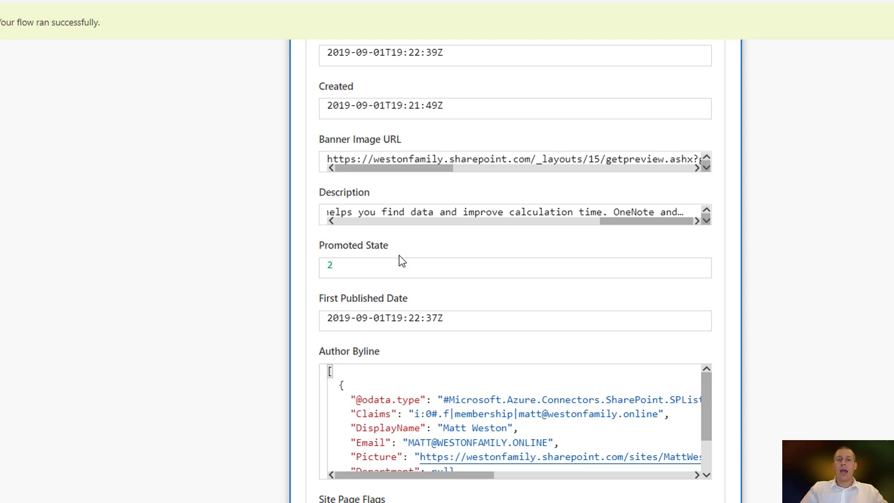
scroll(399, 255, down, 1)
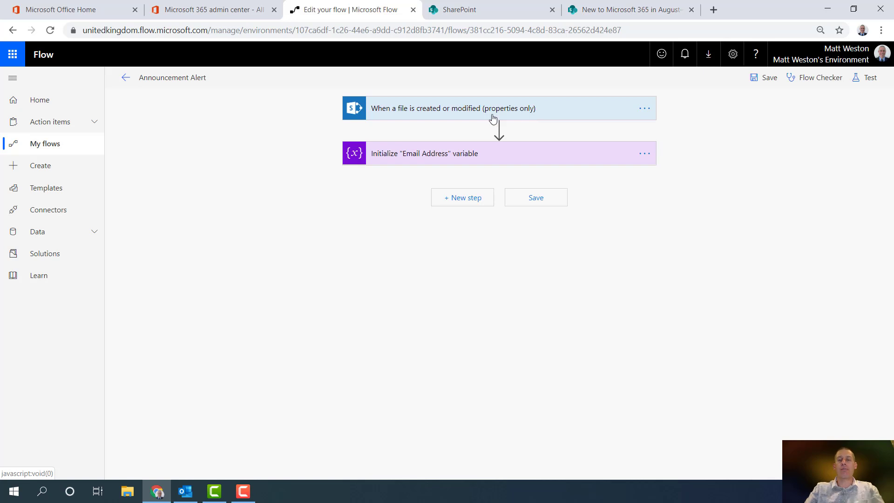
Set the trigger's Library Name to the custom value 'Site Pages', then add a new step after the variable
click(426, 112)
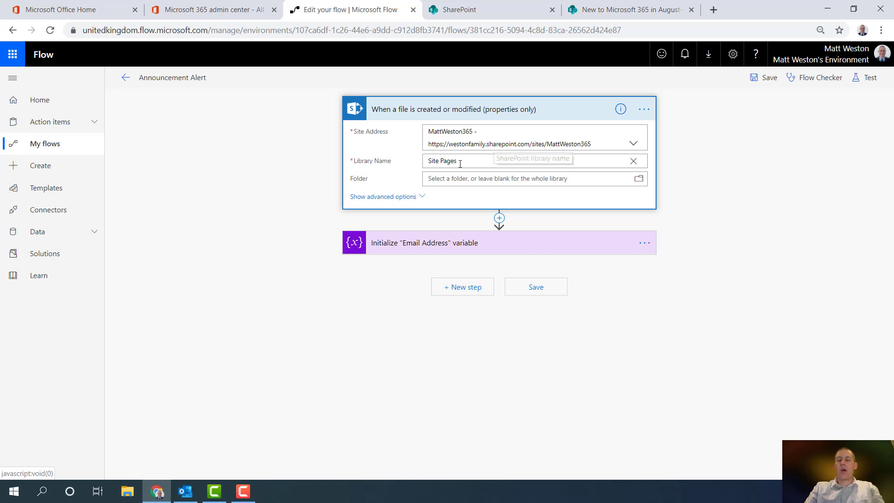
click(633, 161)
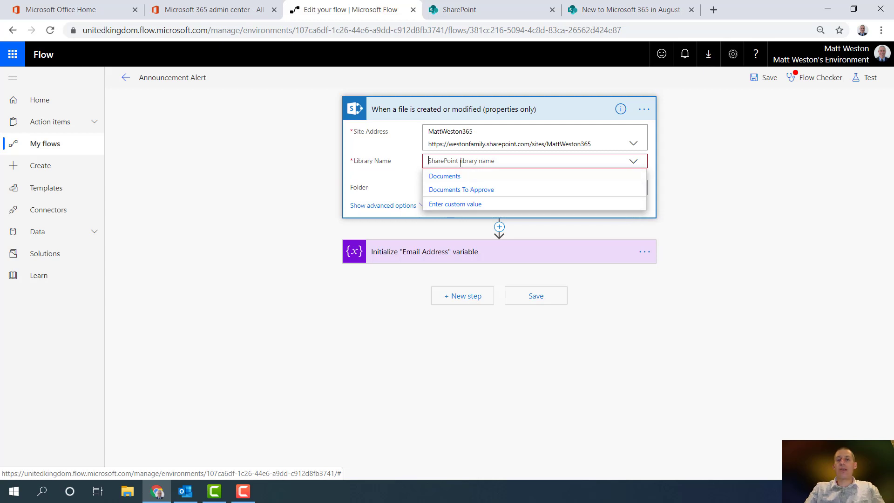
click(454, 205)
text(Site Pages)
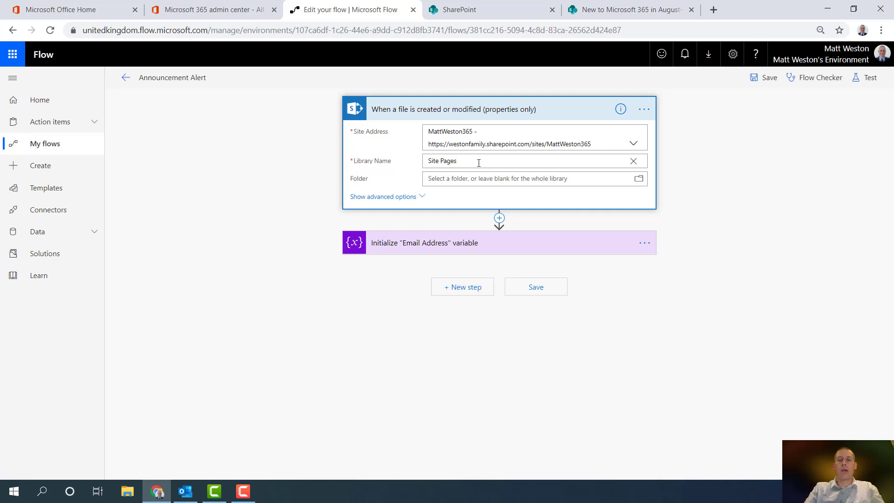
click(500, 119)
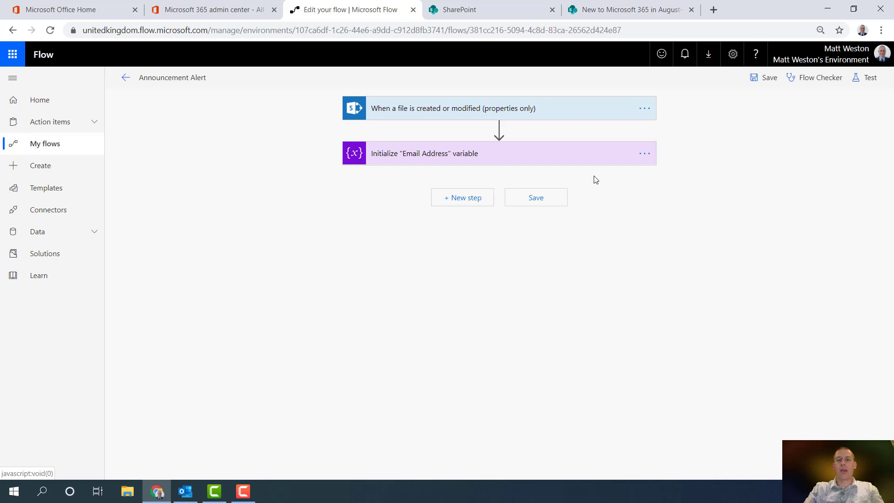
click(469, 204)
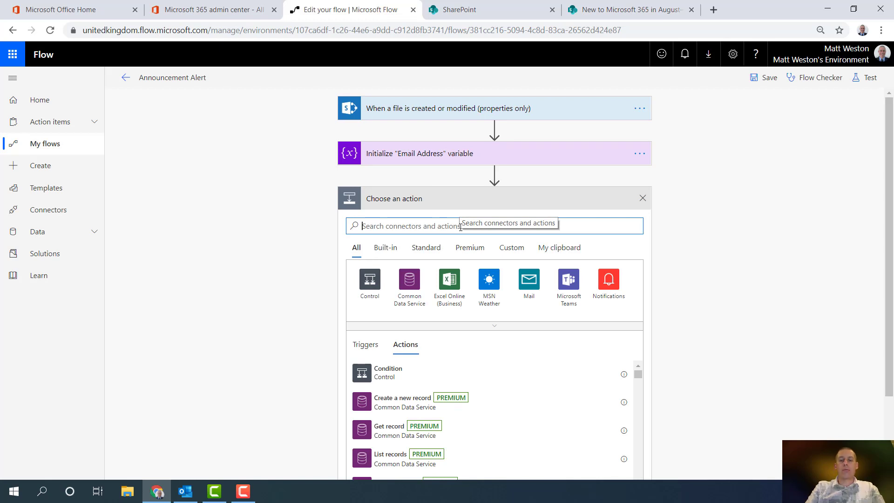
Add the Office 365 Outlook 'Send an email (V2)' action after the Email Address variable
text(outlook)
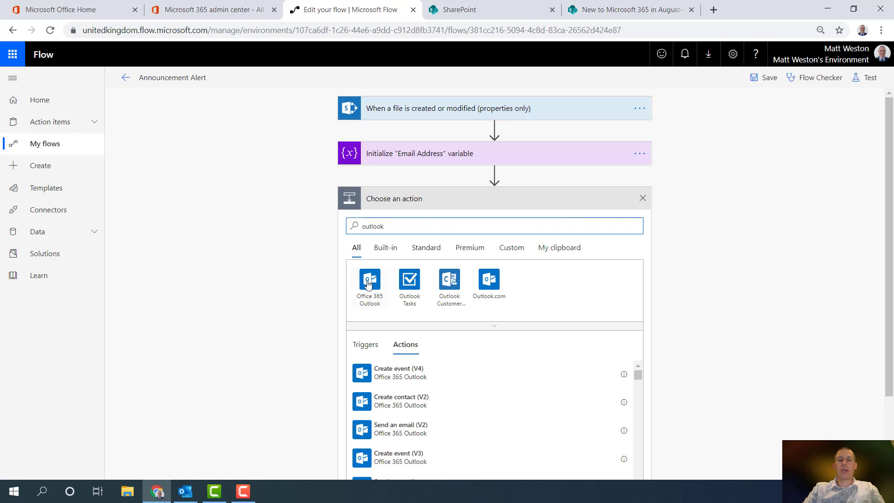
click(370, 282)
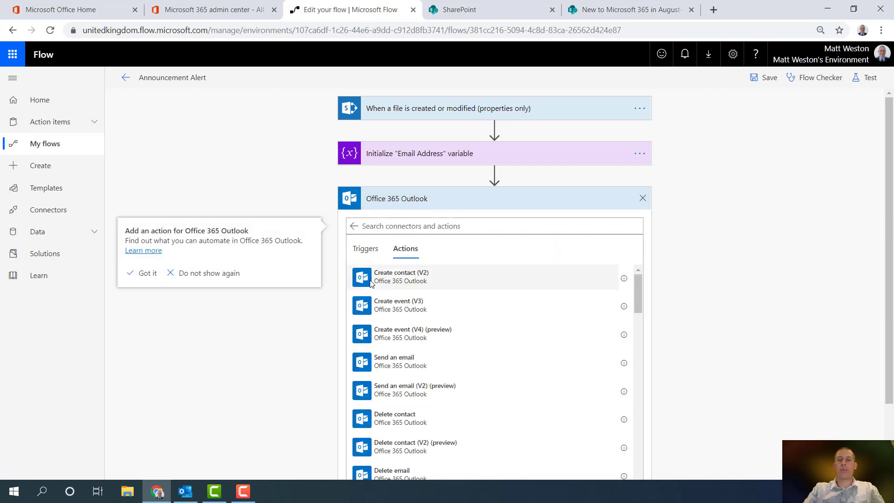
click(467, 226)
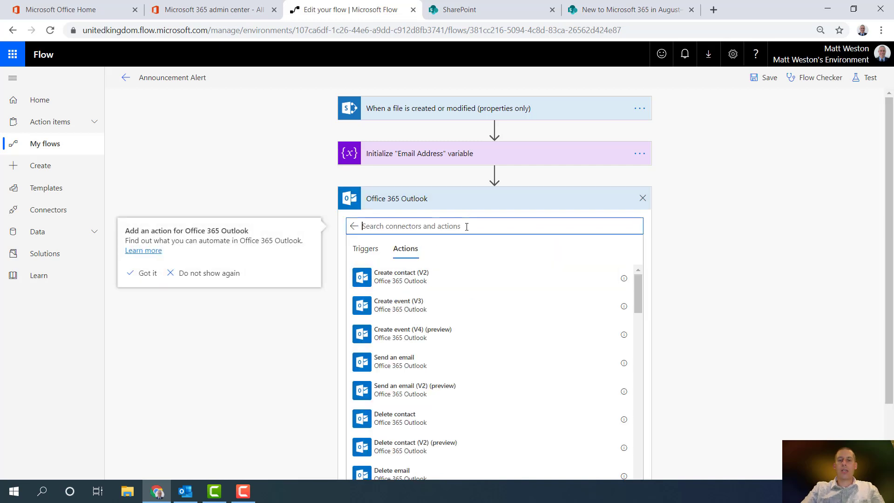
text(send)
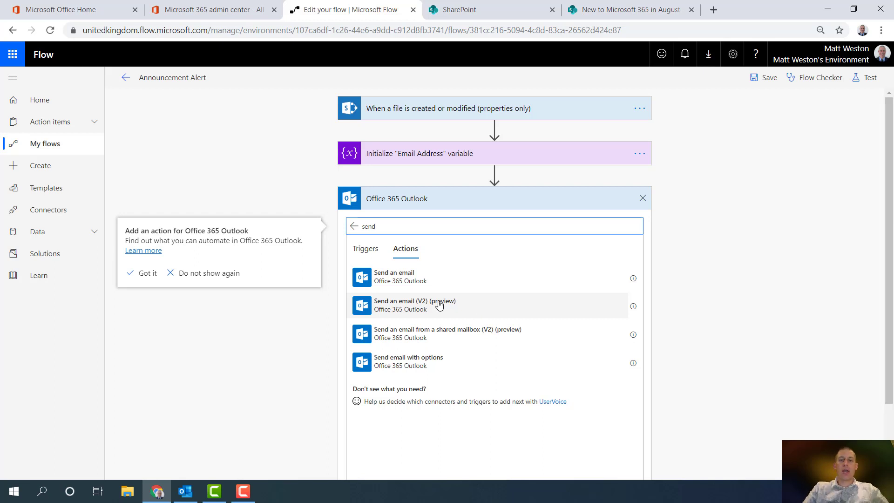
click(430, 310)
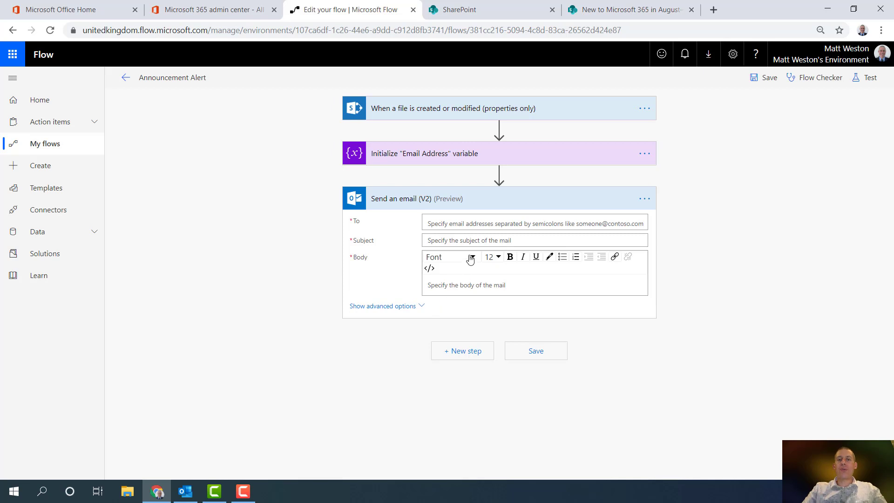
Set To to the Email Address variable and Subject to 'New Announcement:' plus the page Title
click(494, 223)
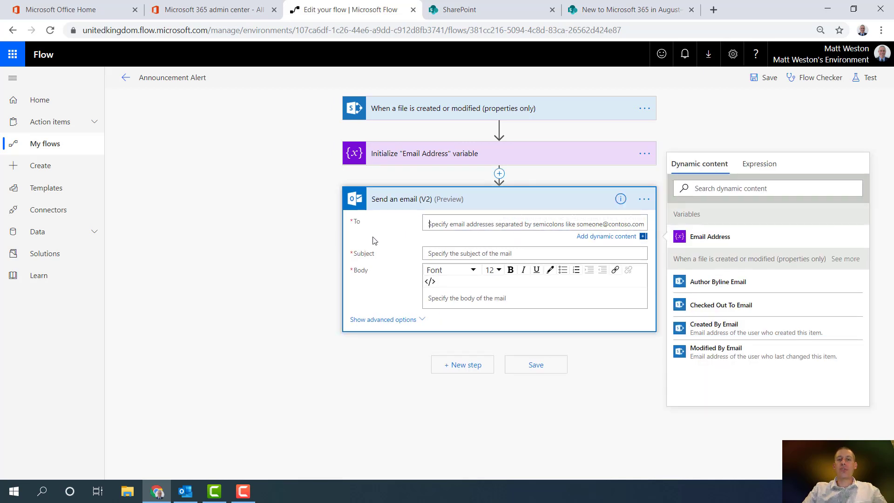
click(717, 241)
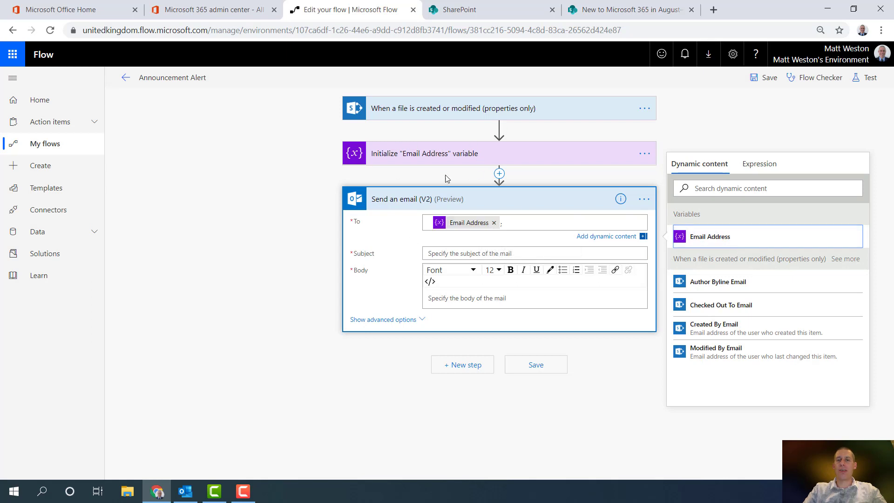
click(461, 253)
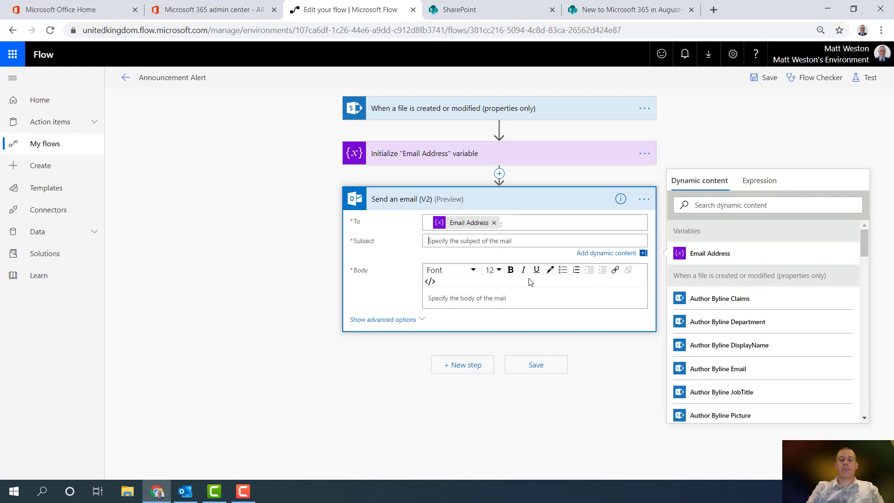
text(New Annou)
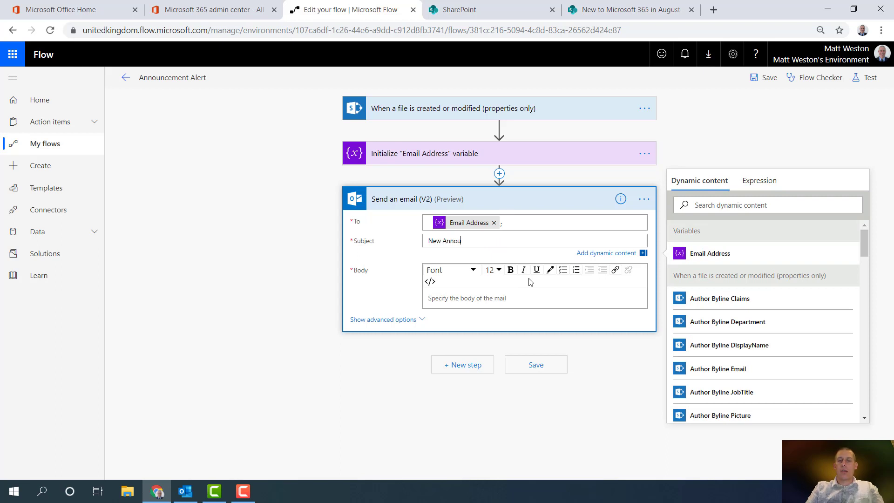
text(ncement:)
click(724, 207)
text(Title)
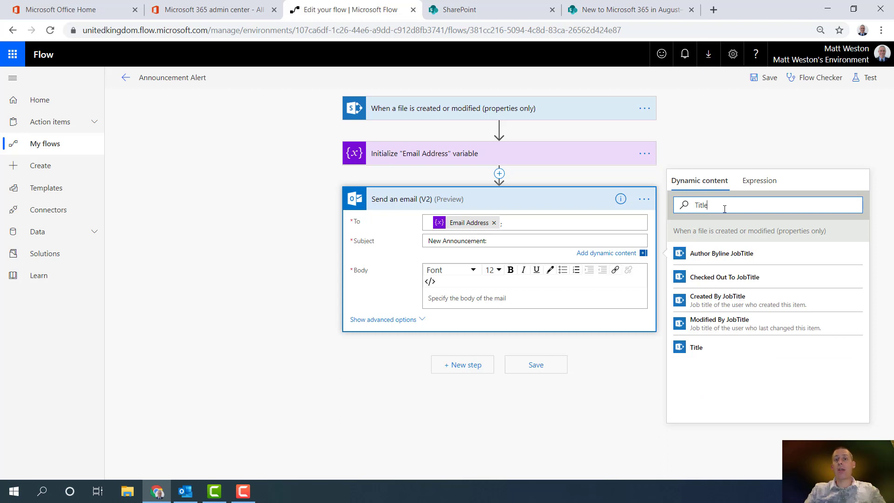
click(701, 347)
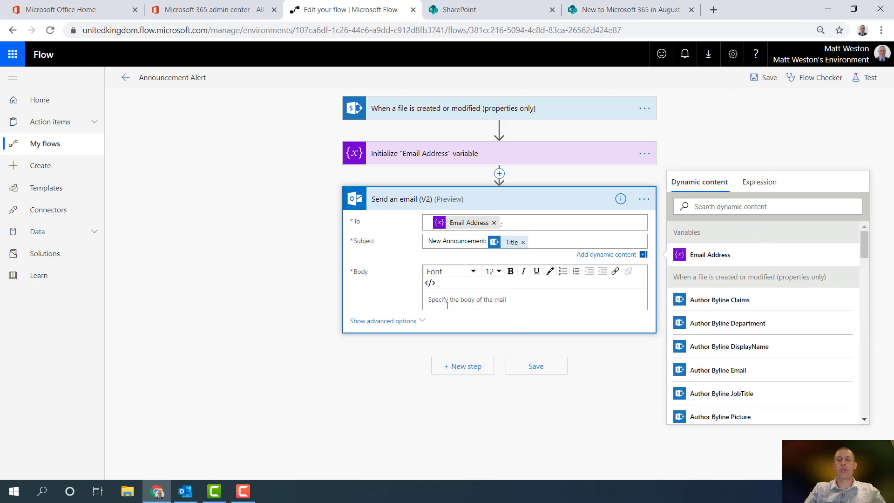
click(504, 297)
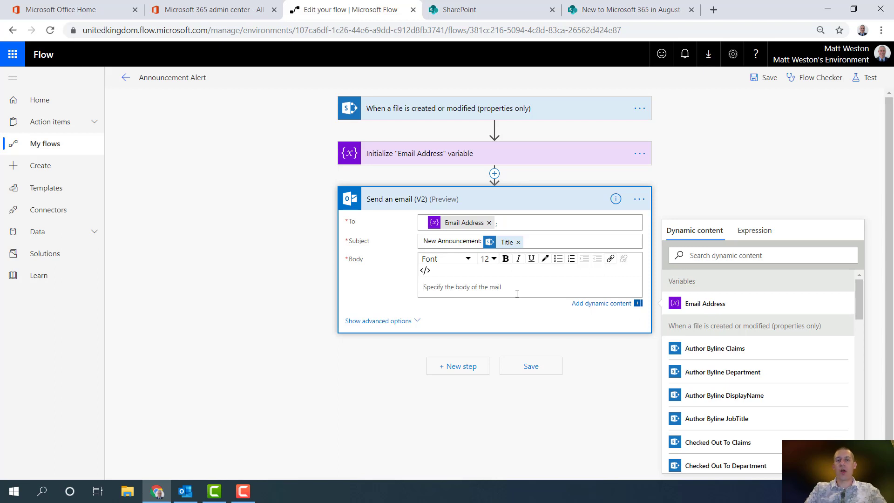
Switch the Body to code view and add an <img> tag sourcing Banner Image URL
click(426, 272)
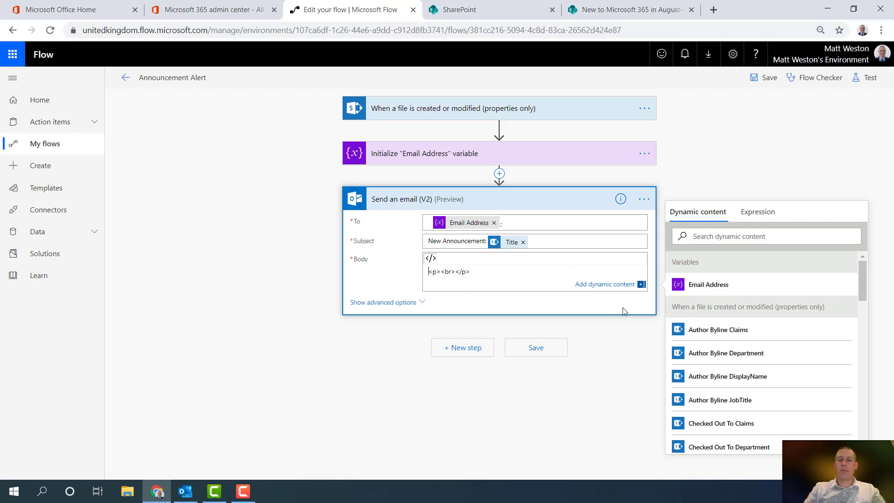
key(Return)
text(<)
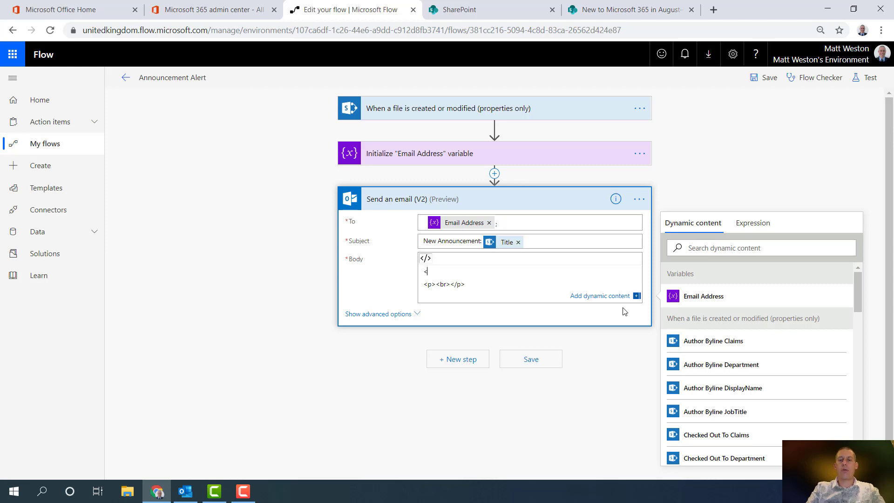
text(img src="">)
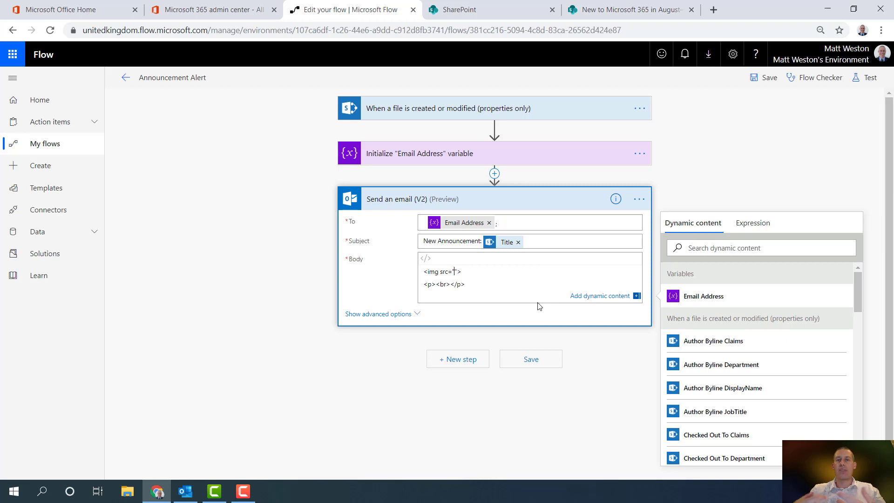
click(743, 254)
text(bann)
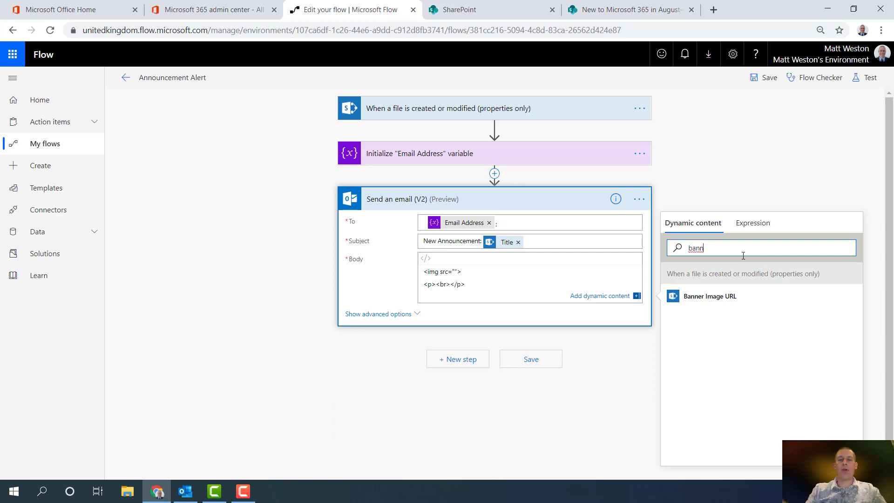
click(702, 302)
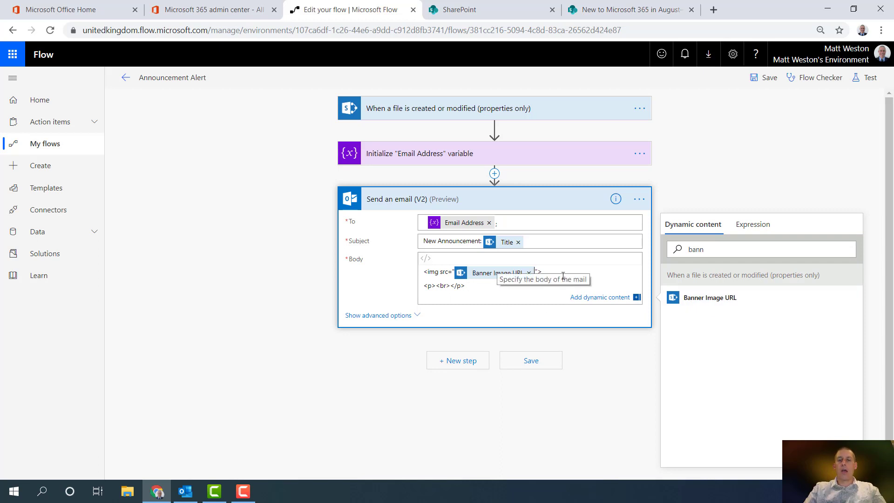
Add an <h1> heading containing the page Title below the image
click(578, 278)
key(Return)
text(<h1)
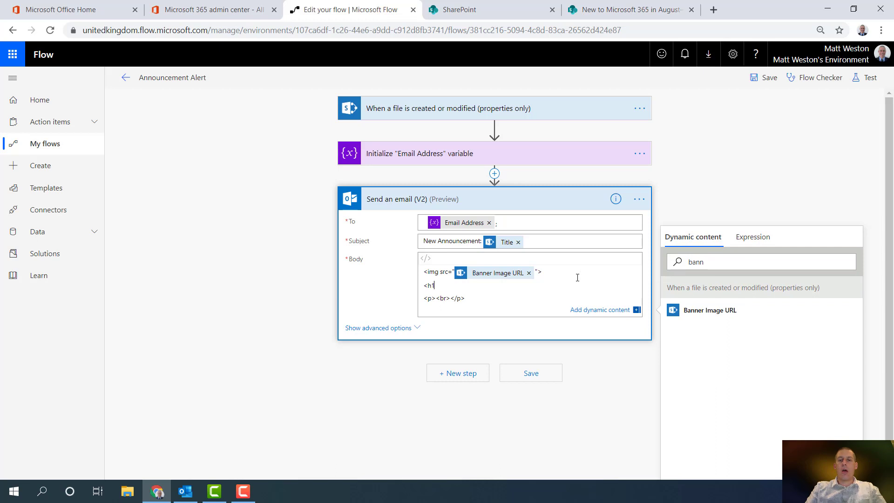
text(><)
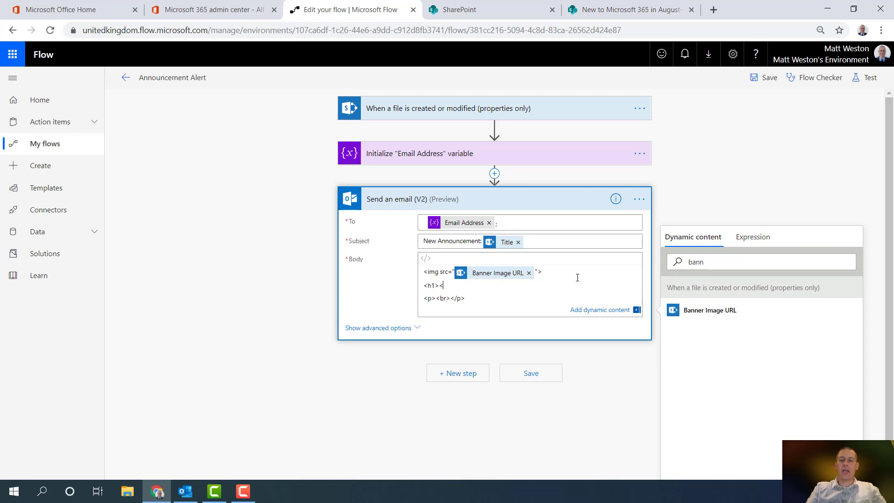
text(/h1>)
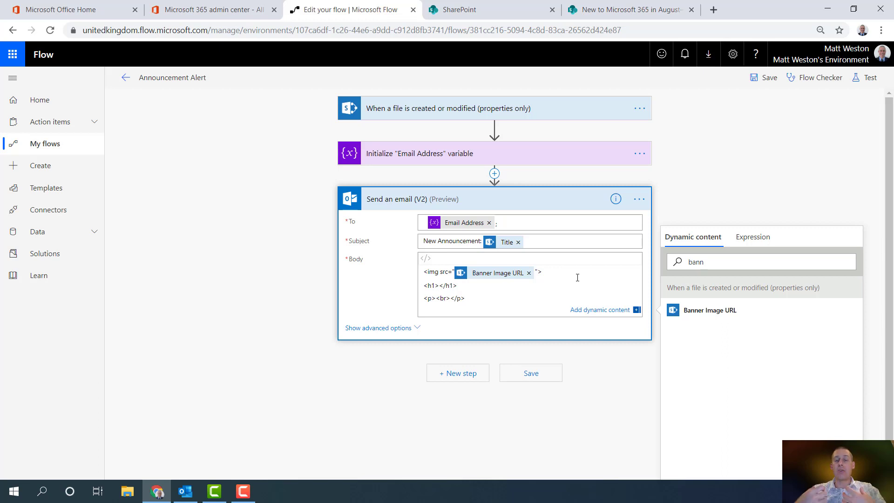
double_click(733, 269)
text(title)
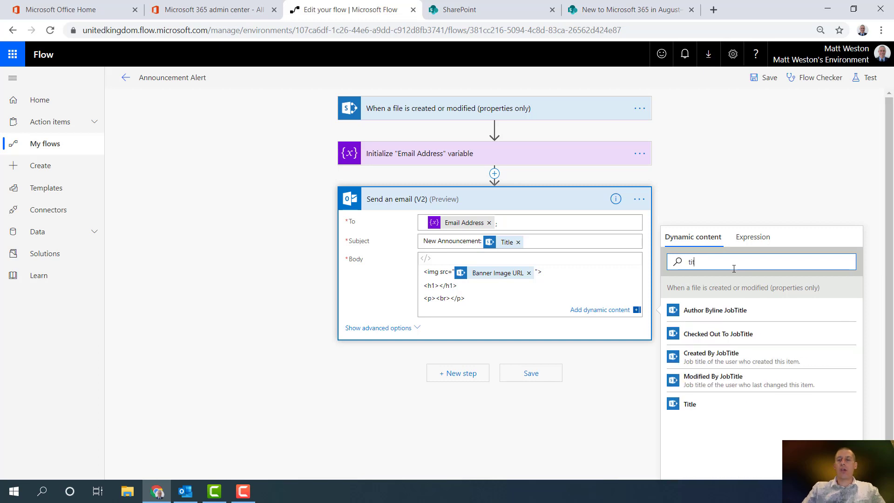
click(705, 412)
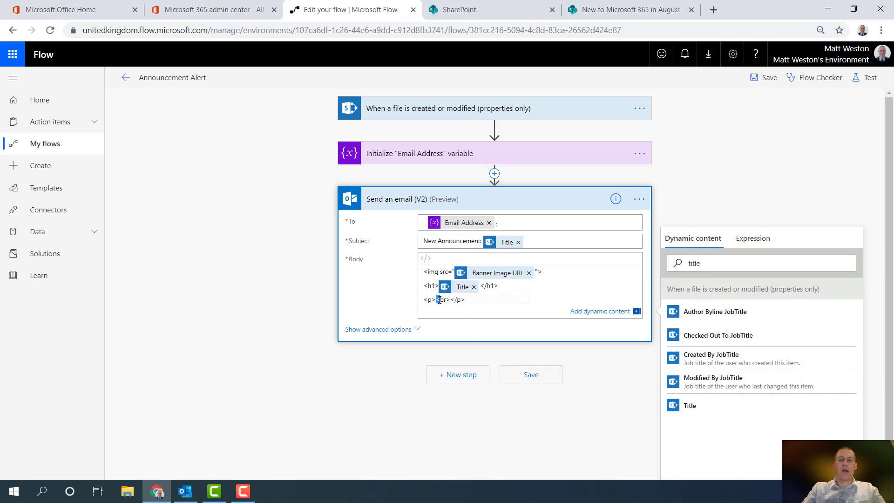
Replace the paragraph's placeholder break with the Description value
drag(435, 300, 450, 301)
key(Delete)
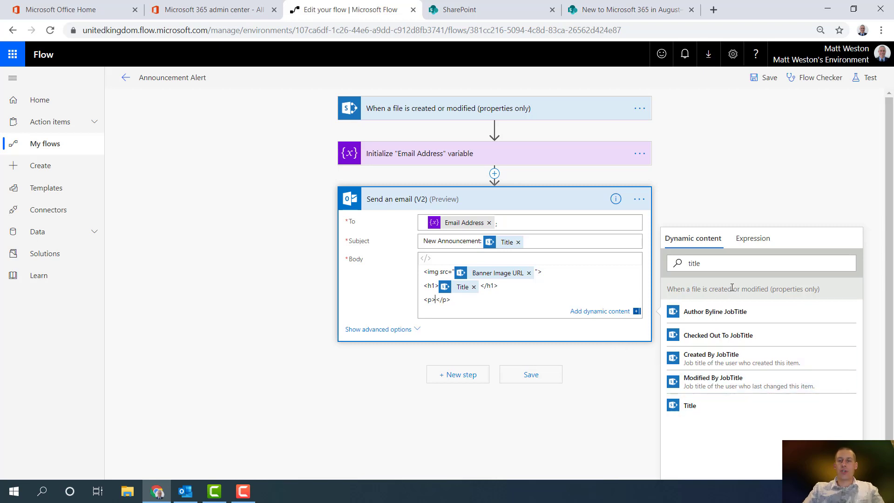
click(729, 267)
key(ctrl+a)
text(desc)
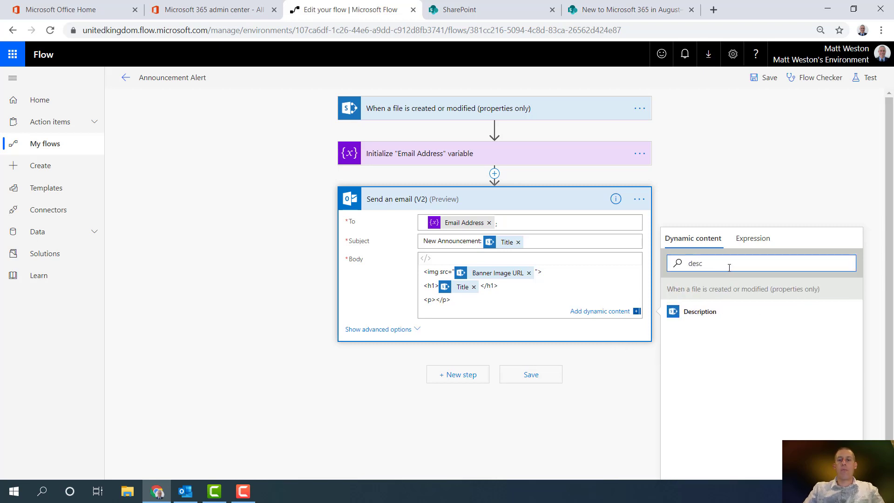
click(710, 313)
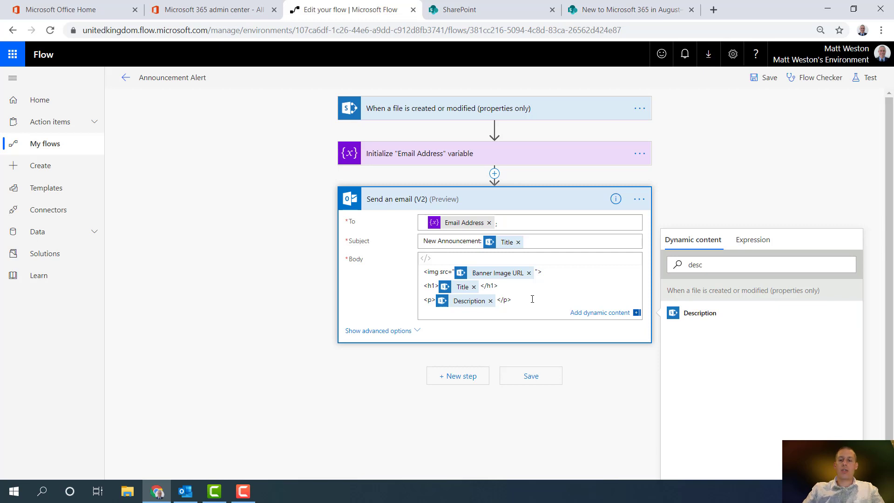
Add a '<p>Published On' line followed by the First Published Date value
key(Return)
text(<p>)
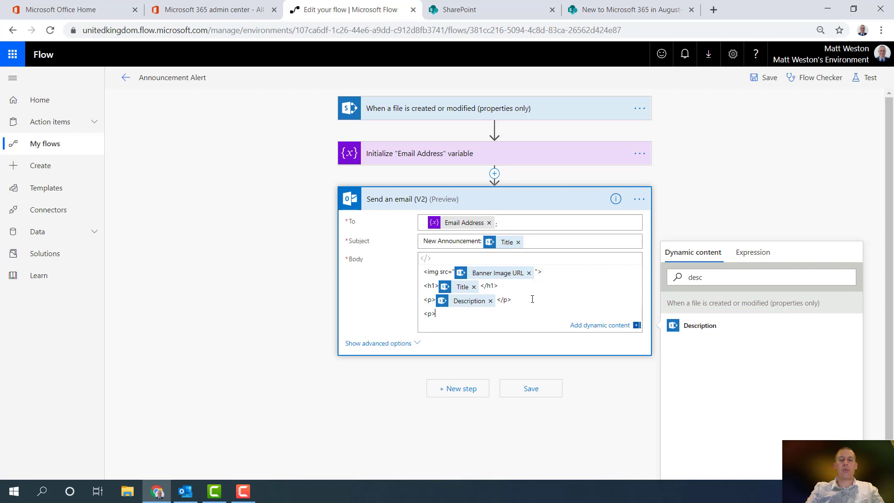
text(Published On:)
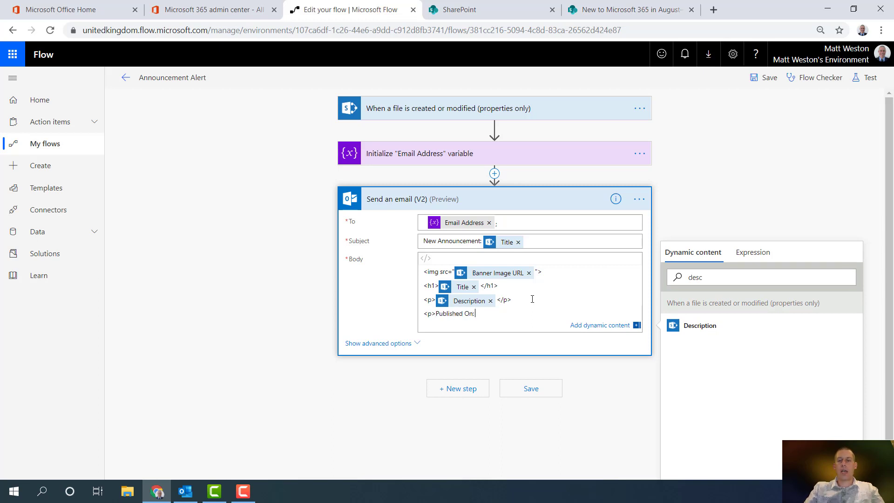
click(732, 278)
key(ctrl+a)
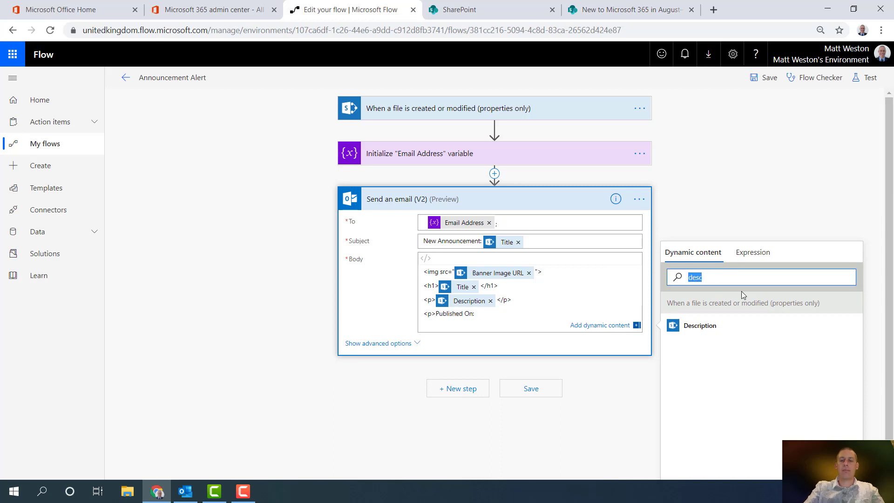
text(publi)
click(688, 327)
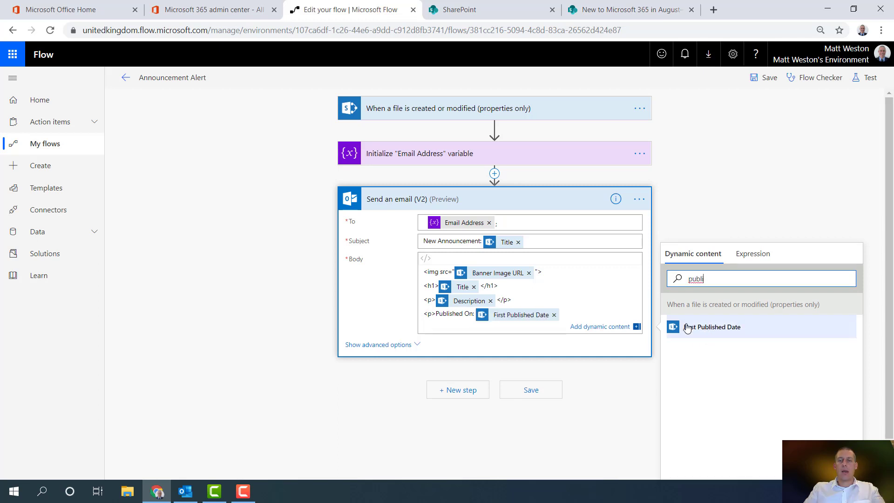
click(589, 315)
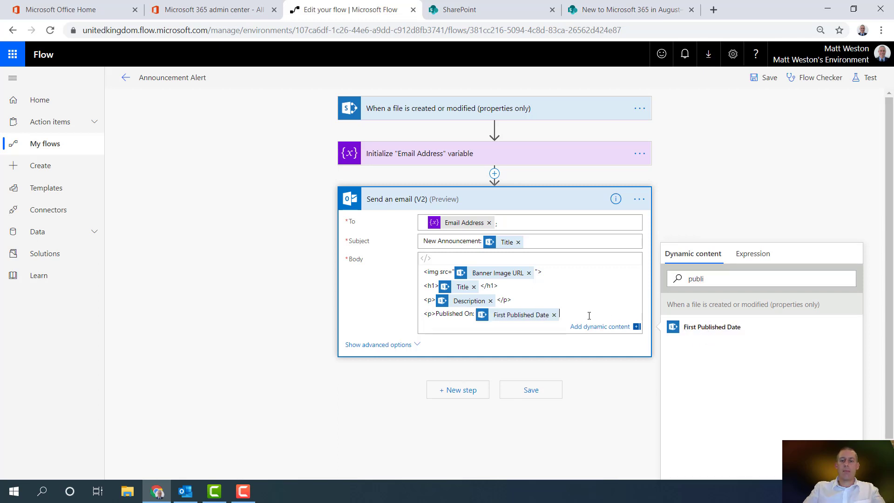
text(>)
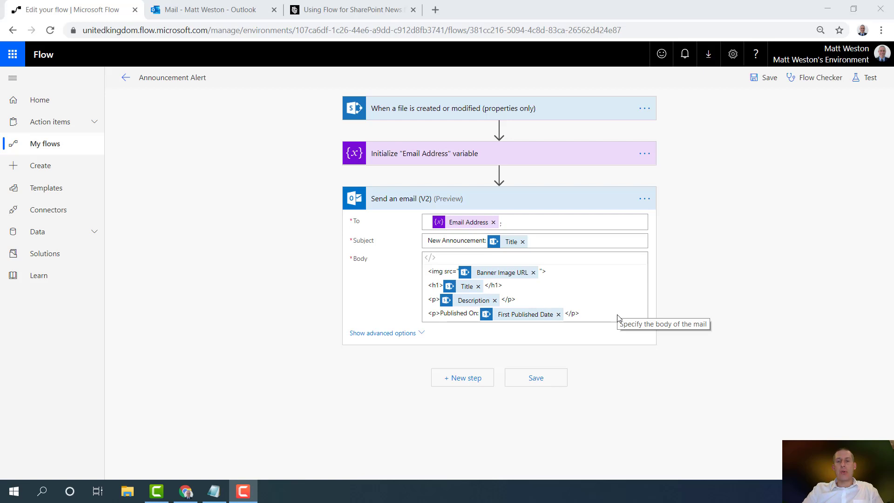
Test the flow with data from the latest previous run and review the Send an email step's inputs
click(866, 78)
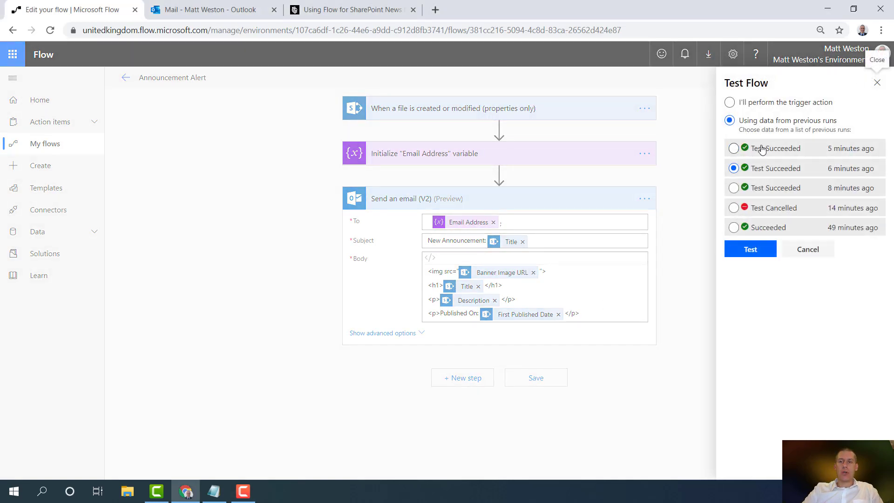
click(761, 148)
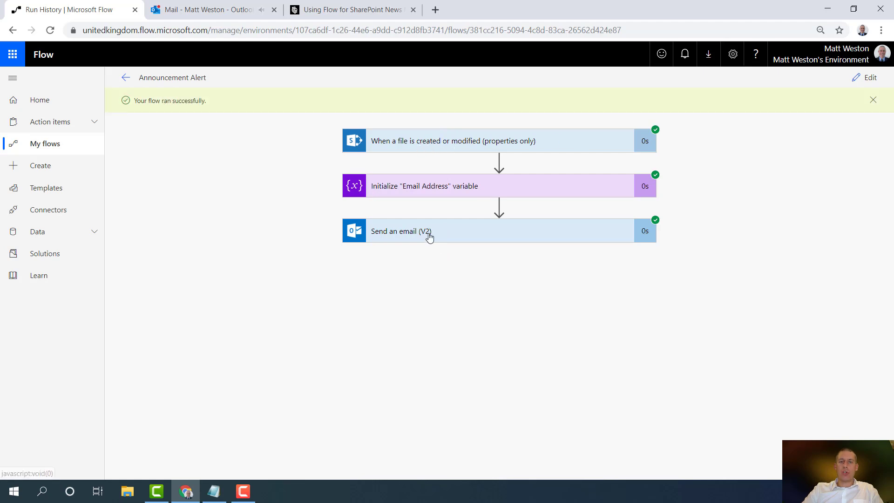
click(446, 235)
scroll(699, 305, down, 3)
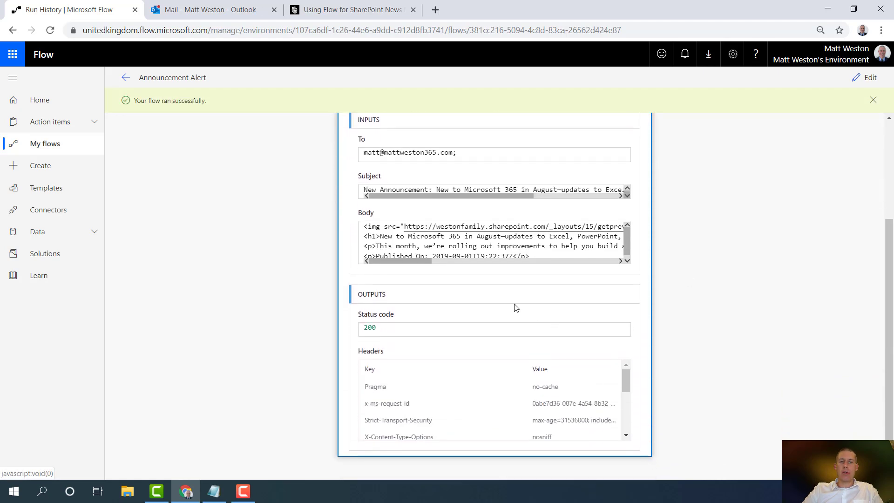
drag(627, 253, 627, 256)
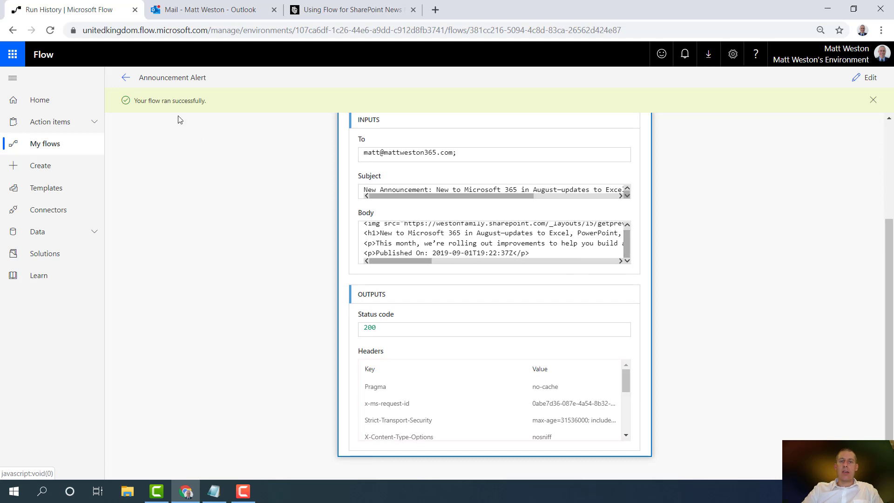
click(197, 10)
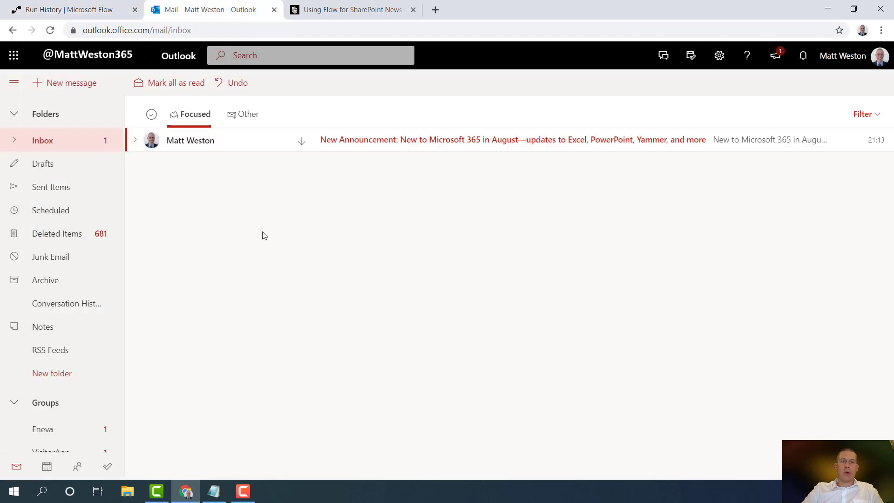
Open the 'New Announcement: New to Microsoft 365 in August…' email in the inbox
click(366, 142)
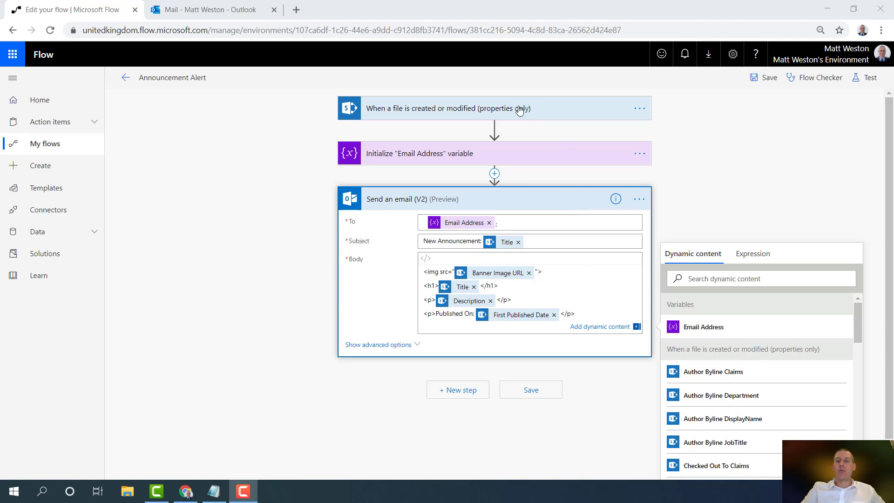
Open the Settings panel of the file trigger step
click(502, 112)
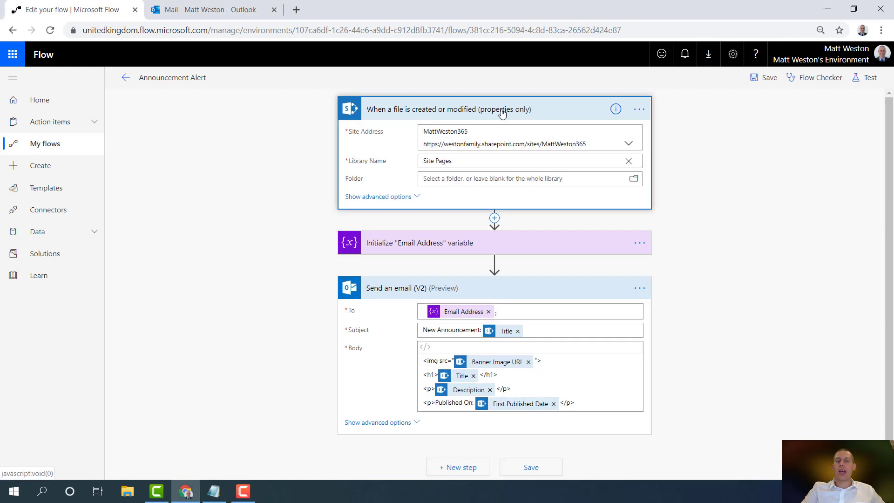
click(640, 109)
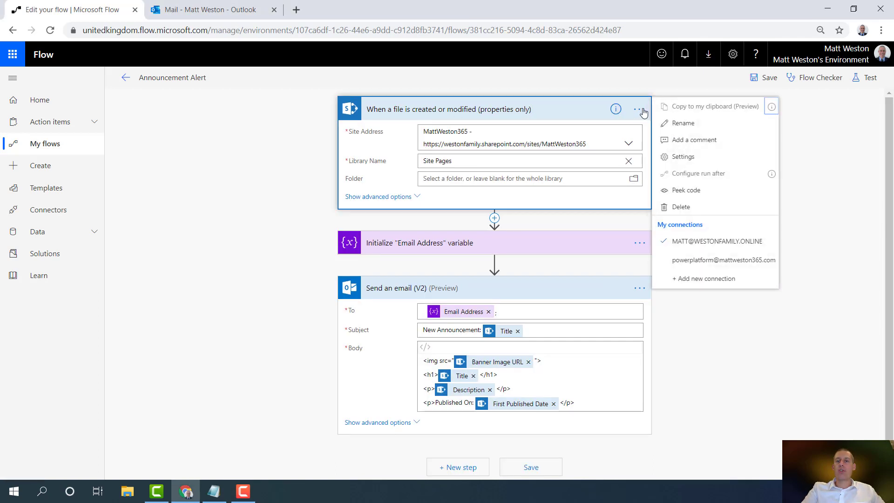
click(694, 157)
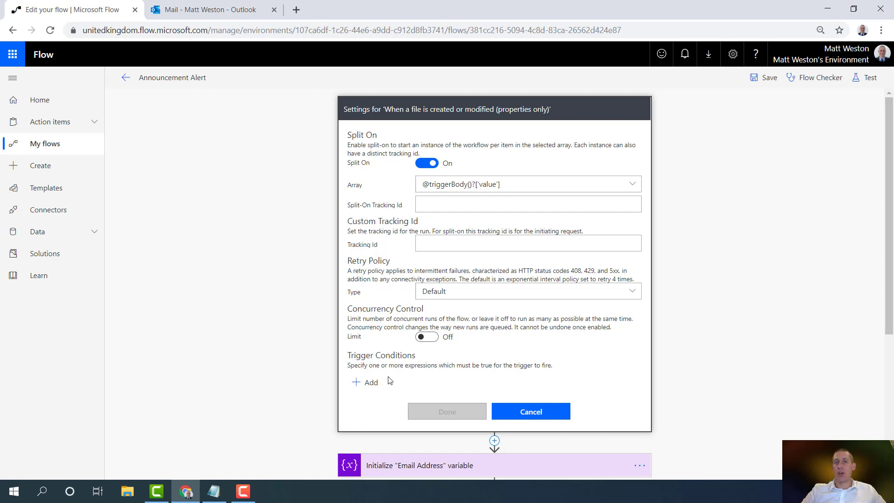
Copy the Promoted State field's expression out of the email body, leaving the body unchanged, and bring up Notepad
scroll(529, 379, down, 5)
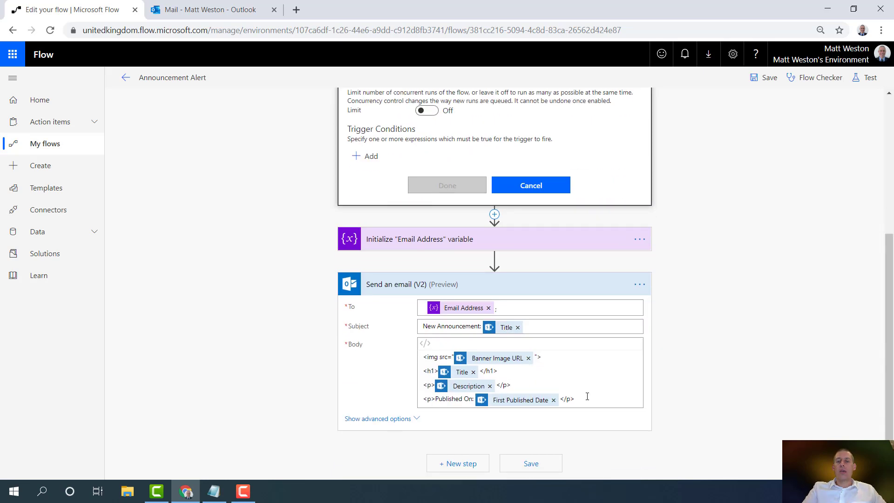
click(593, 400)
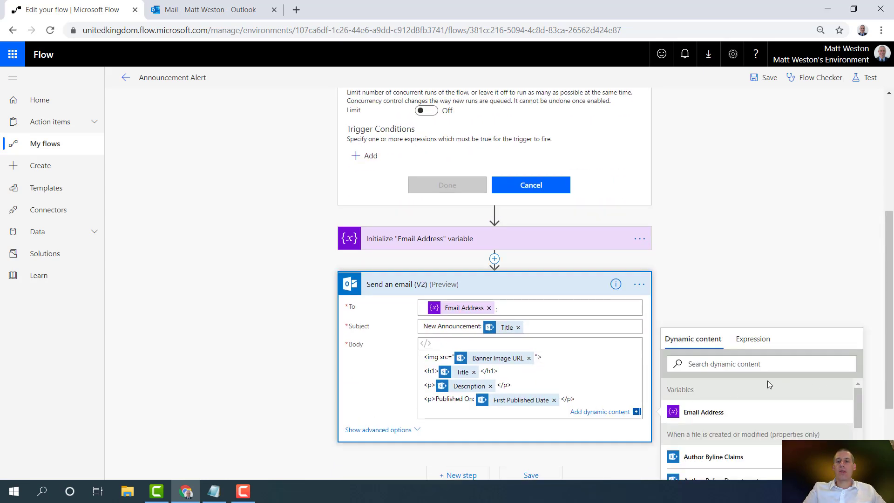
click(757, 363)
text(promot)
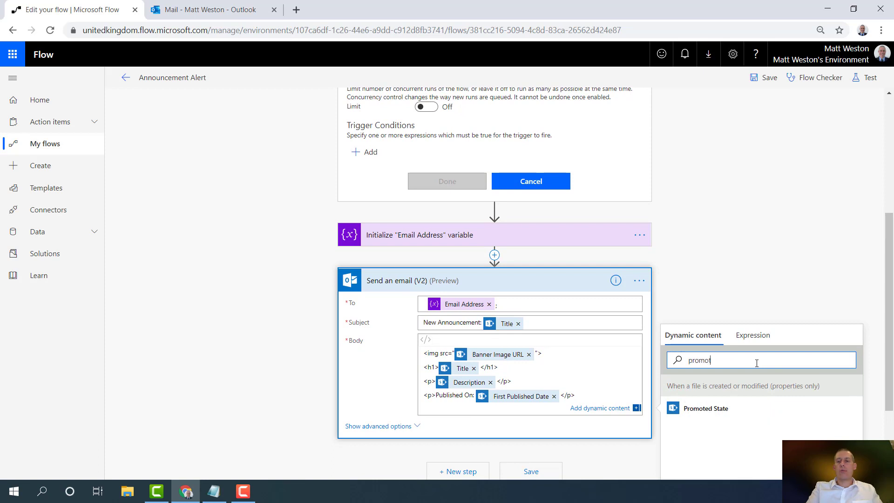
click(698, 408)
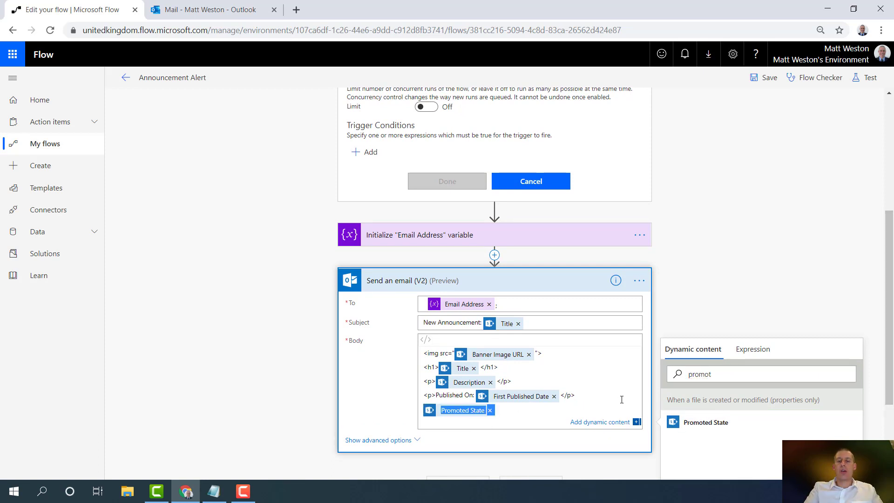
click(491, 411)
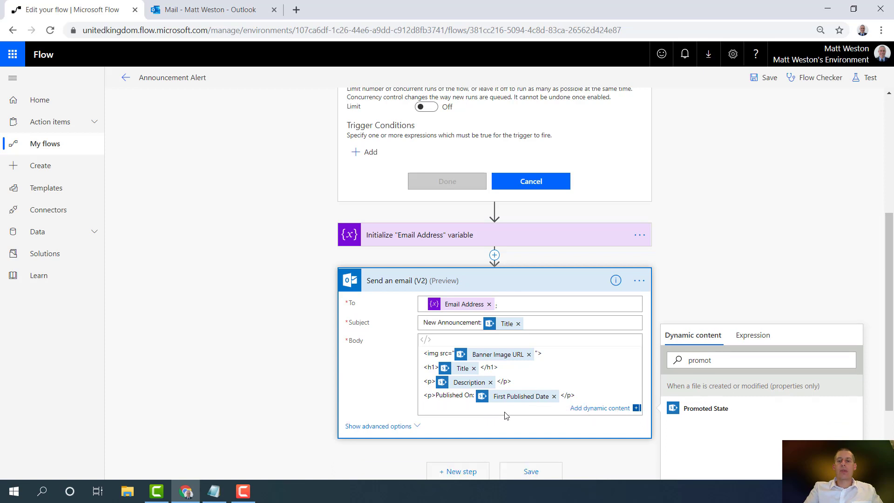
click(214, 491)
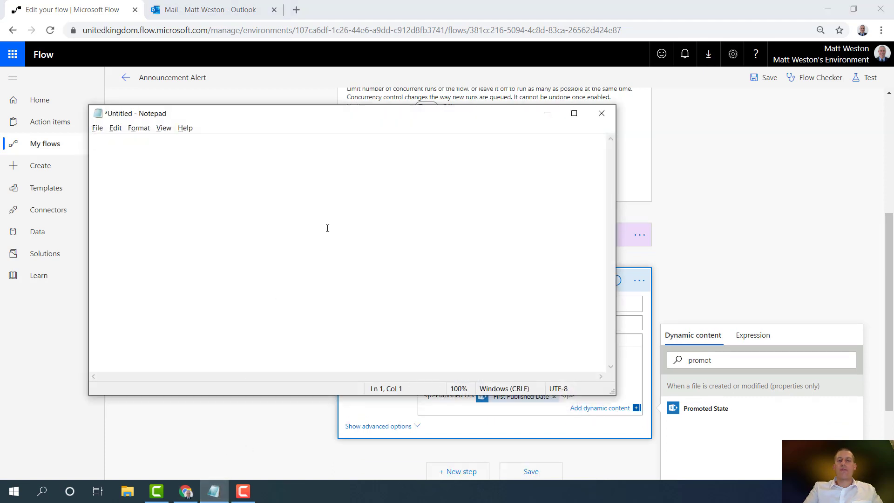
text(@{triggerBody()?['PromotedState']})
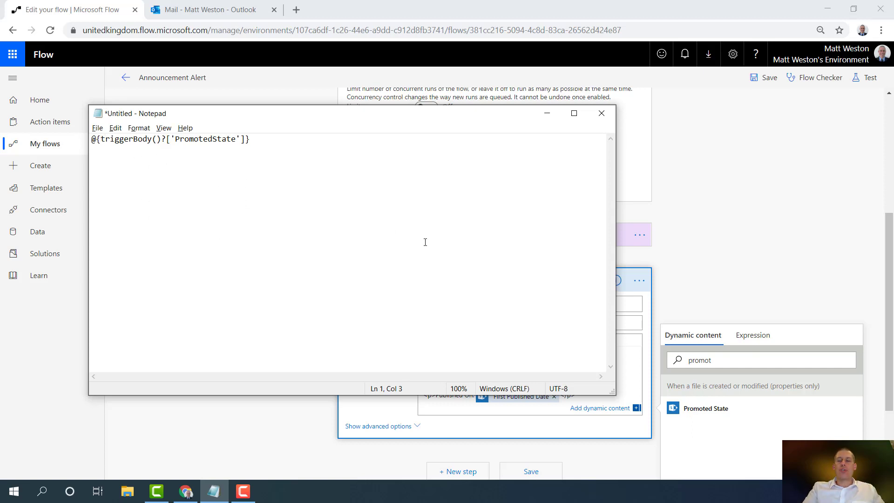
key(BackSpace)
click(285, 137)
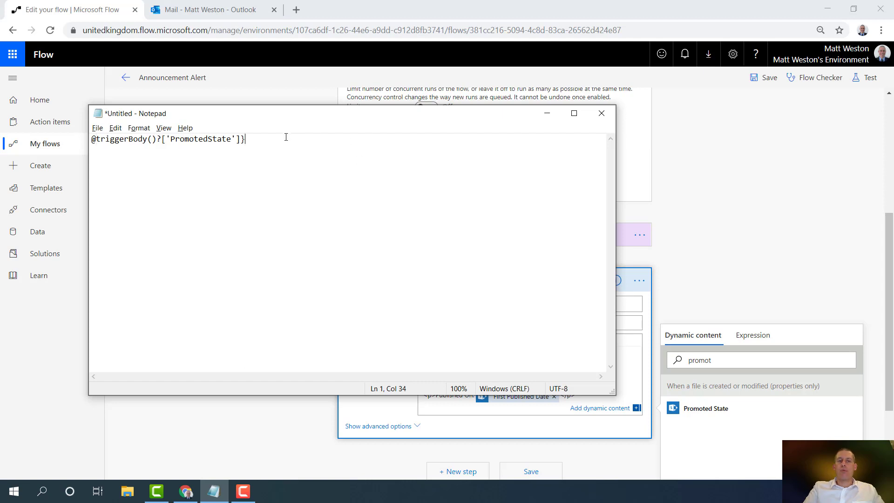
key(BackSpace)
click(96, 139)
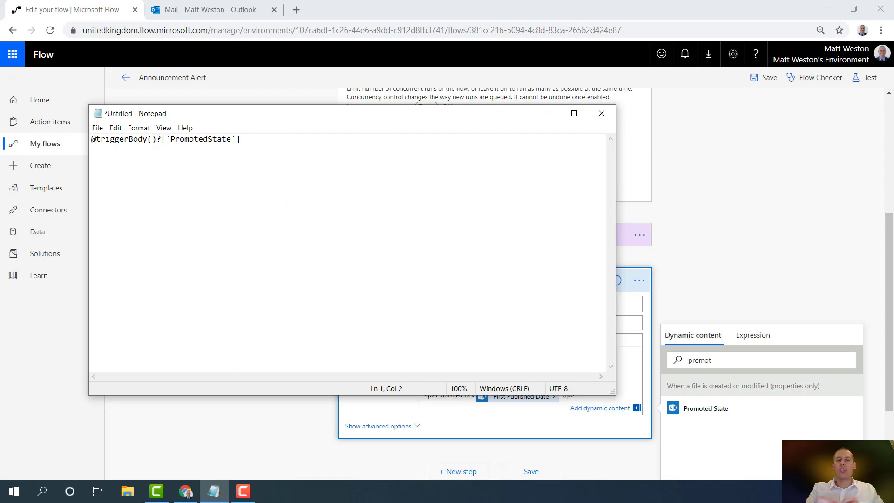
text(equals)
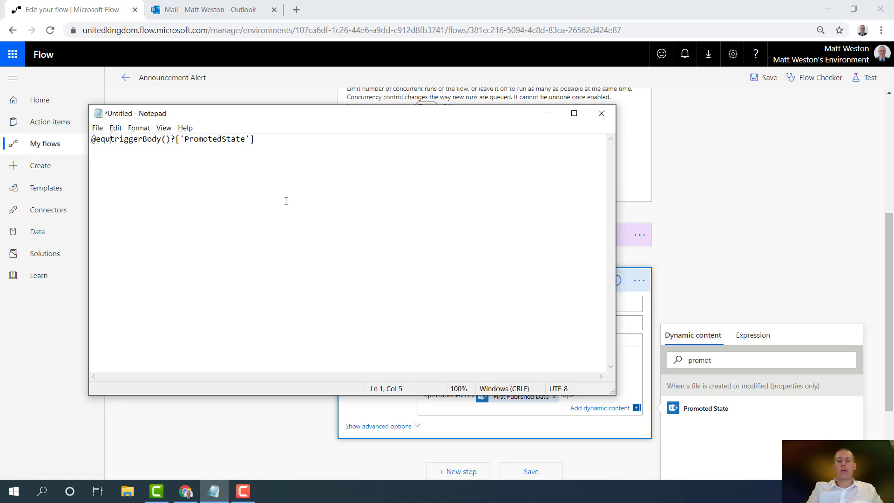
text(()
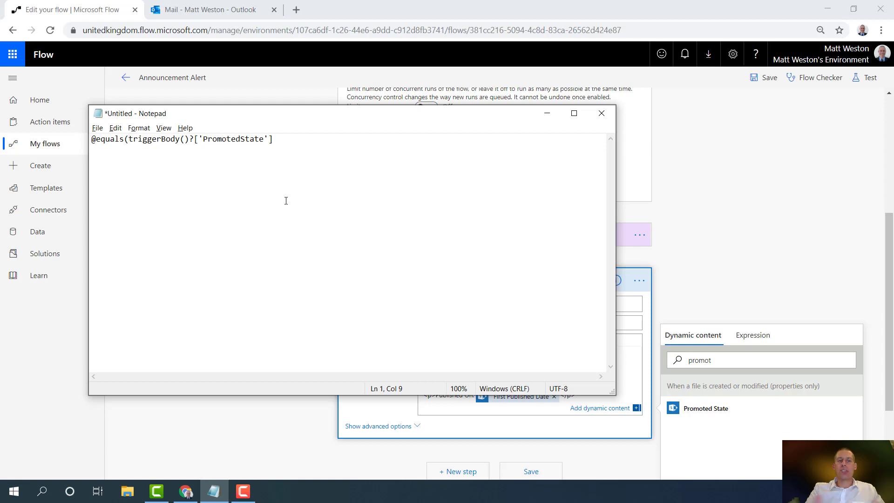
key(End)
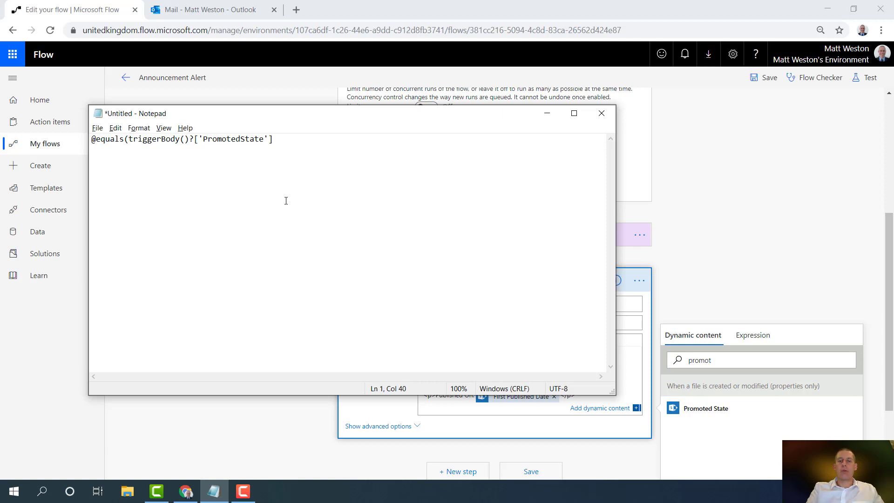
text(,2))
key(ctrl+a)
key(ctrl+c)
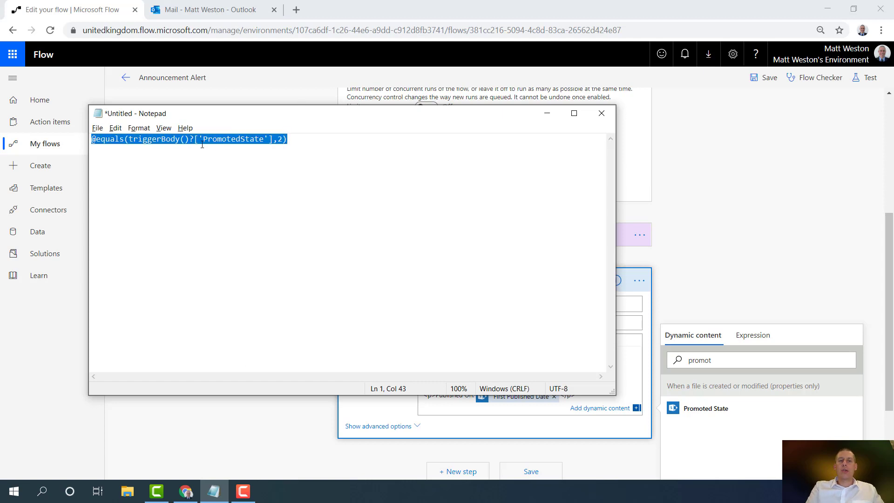
click(672, 144)
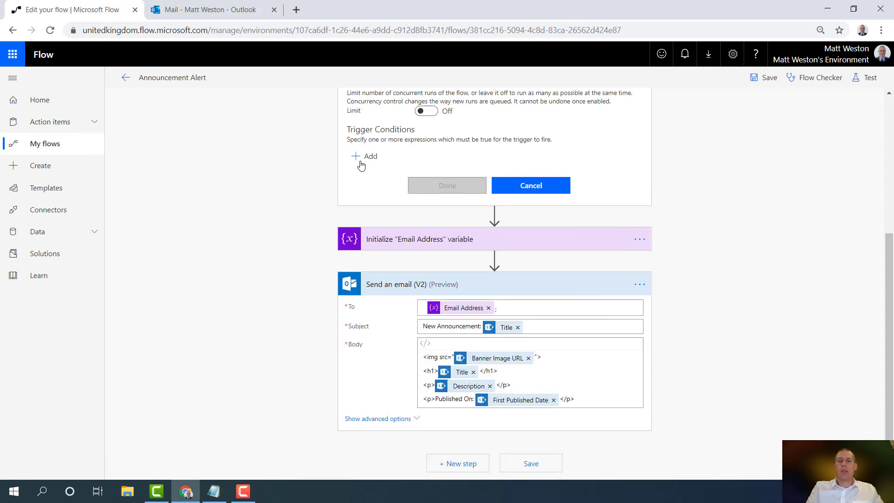
click(361, 164)
key(ctrl+v)
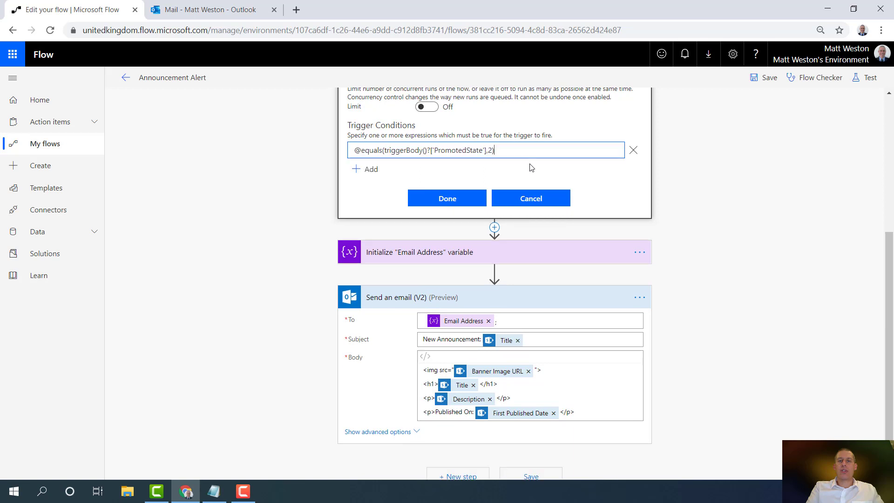
click(453, 204)
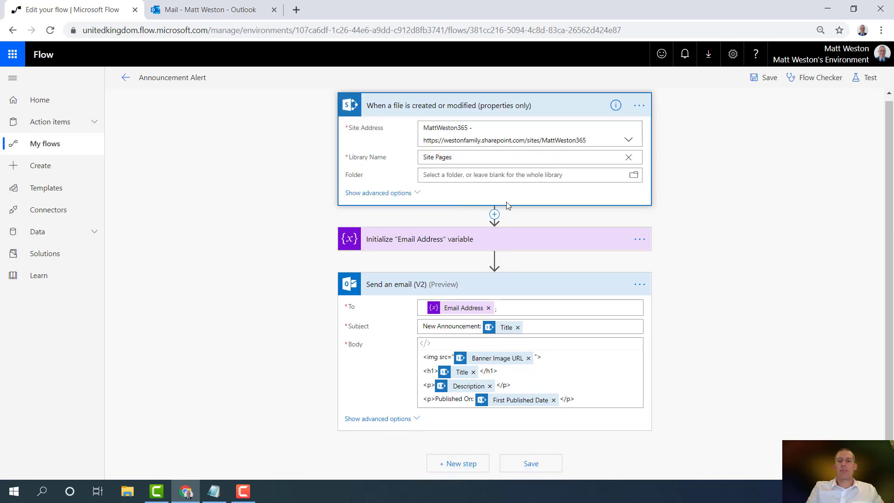
Save and test Announcement Alert using a previous run's data, then return to the editor
click(851, 82)
click(754, 131)
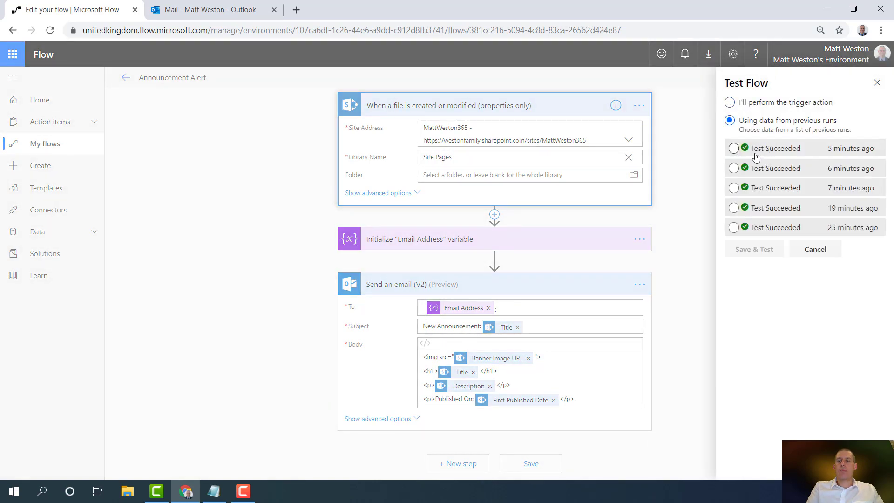
click(753, 242)
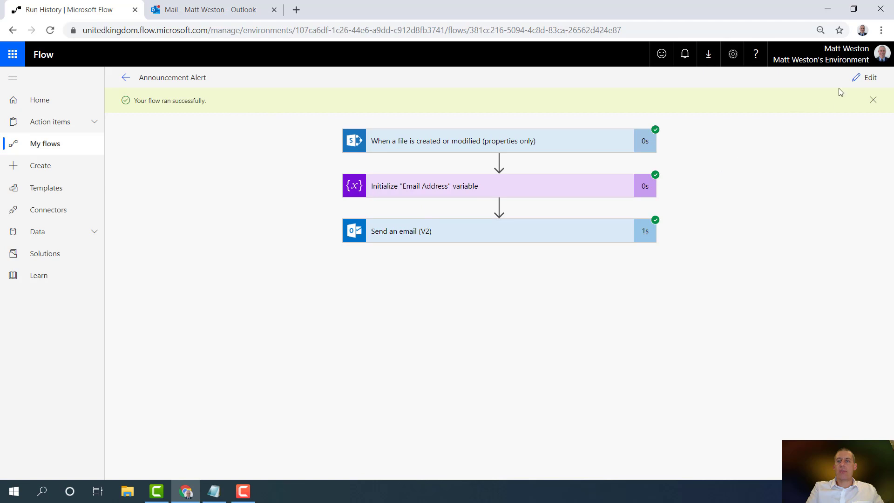
click(868, 77)
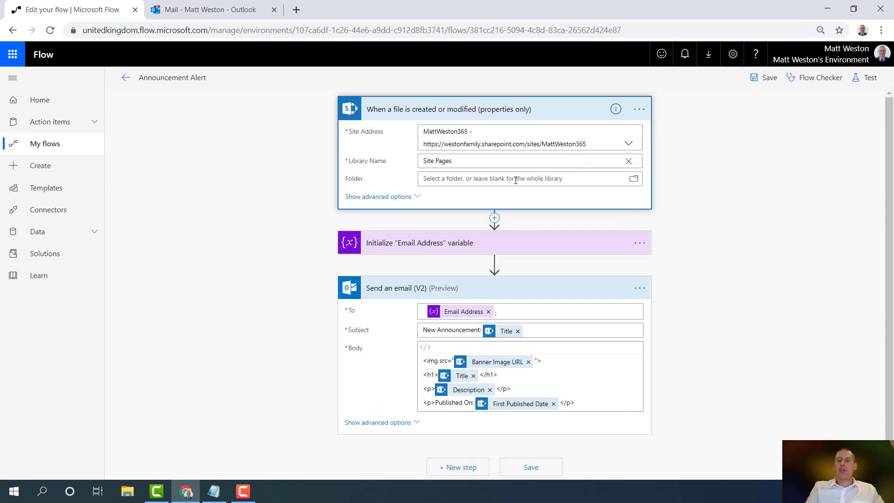
Remove the 2 from the trigger condition and test against the most recent previous run
click(638, 113)
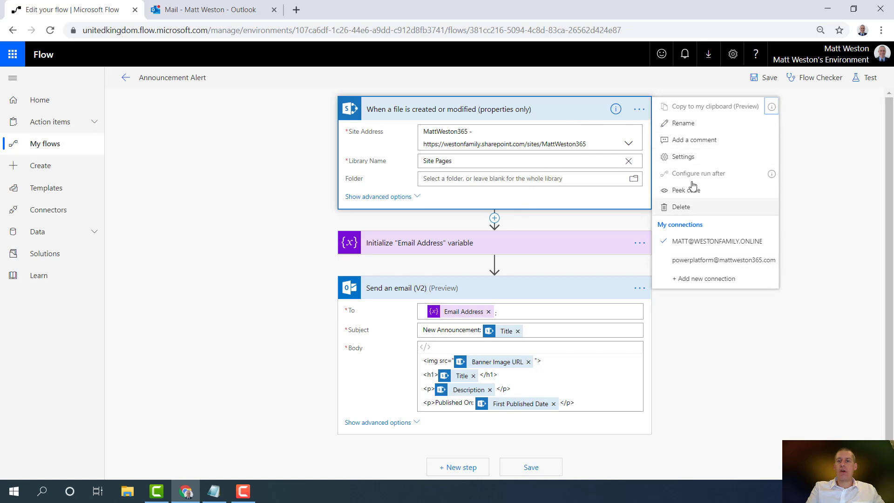
click(706, 162)
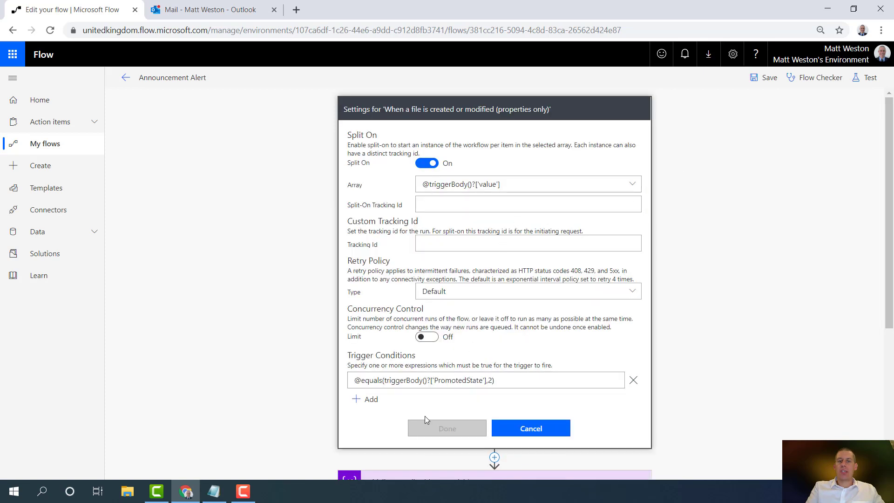
key(BackSpace)
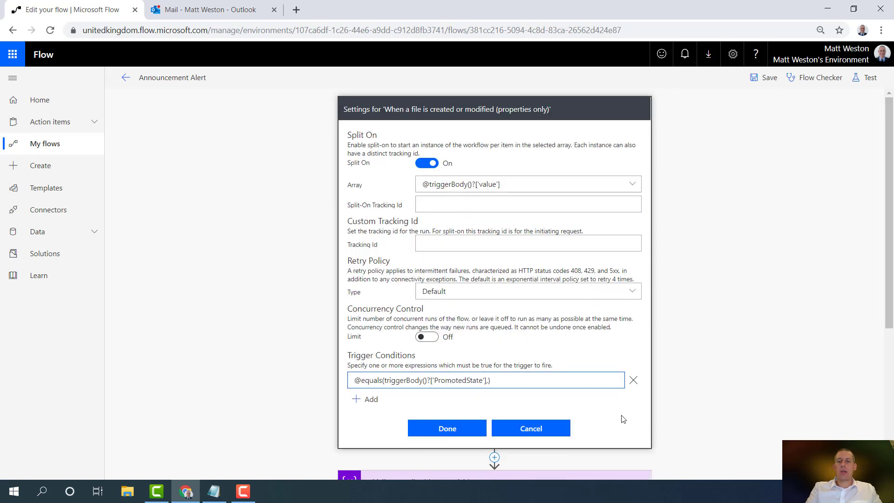
click(447, 429)
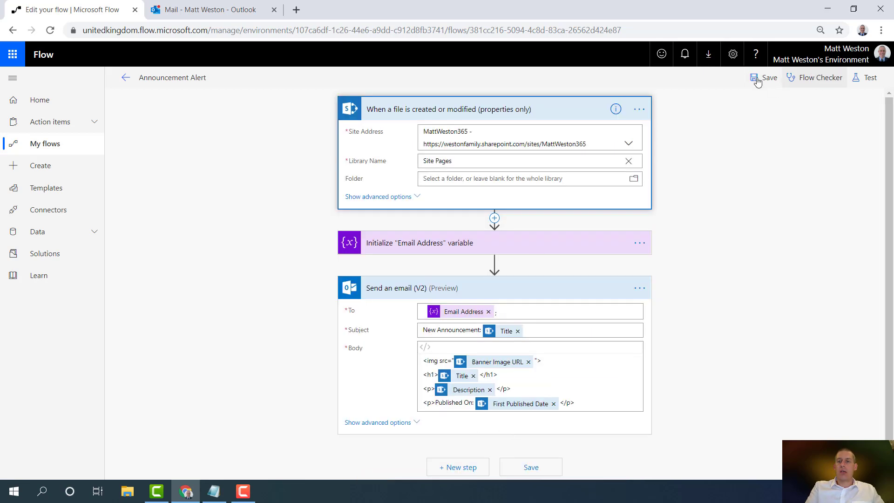
click(867, 78)
click(773, 149)
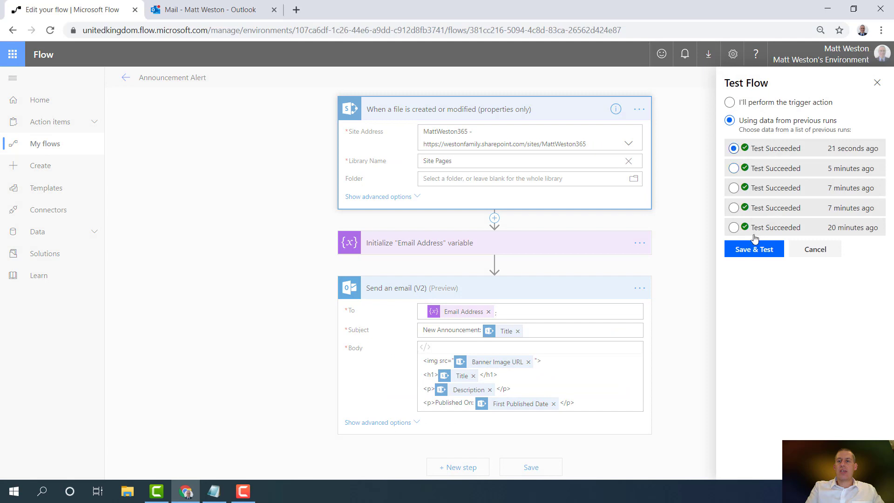
click(753, 249)
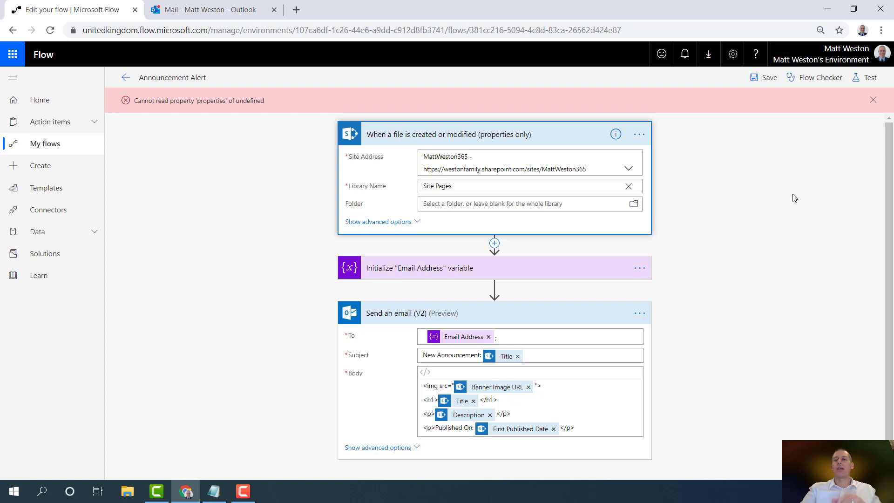
click(629, 142)
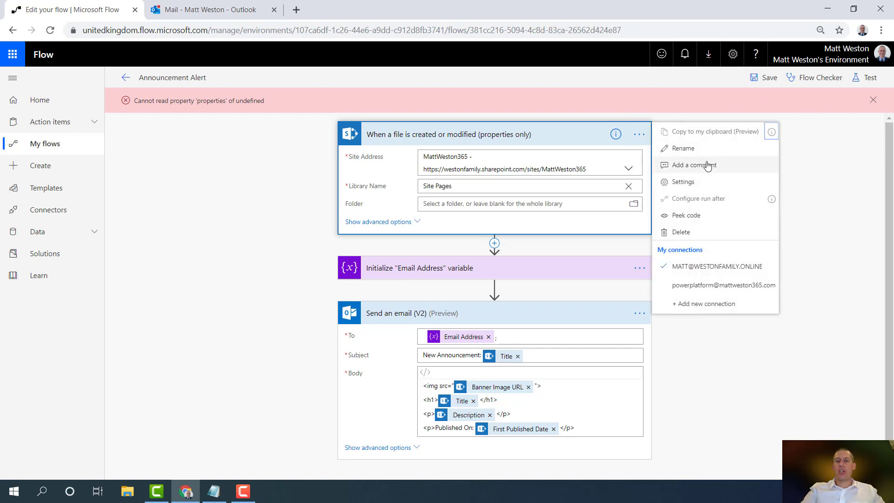
click(705, 186)
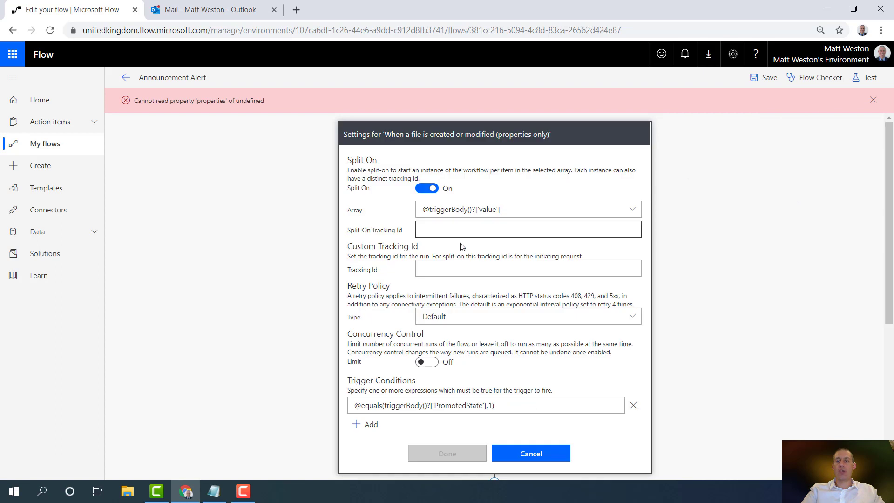
click(488, 405)
key(Delete)
key(Delete)
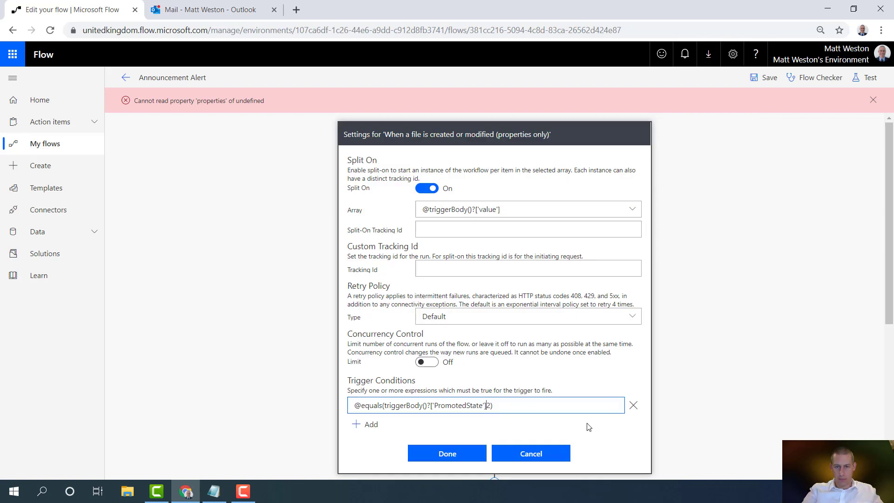
text(,)
click(473, 455)
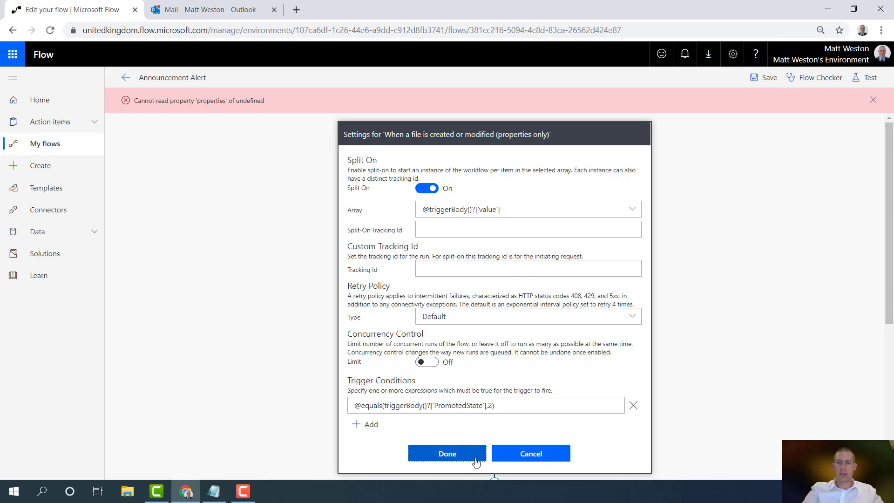